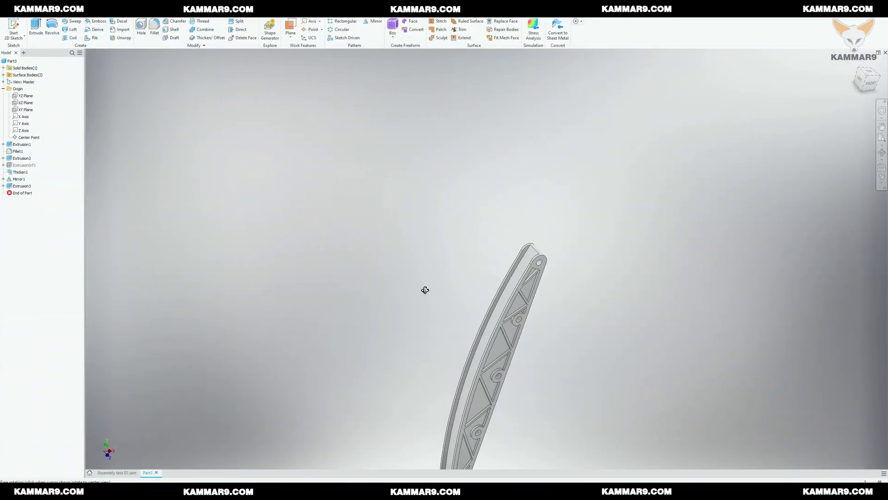
# Step: Examine the curved ribbed arm part and the front of the engine block with its gears and bosses in the assembly
pyautogui.scroll(-6, 418, 282)
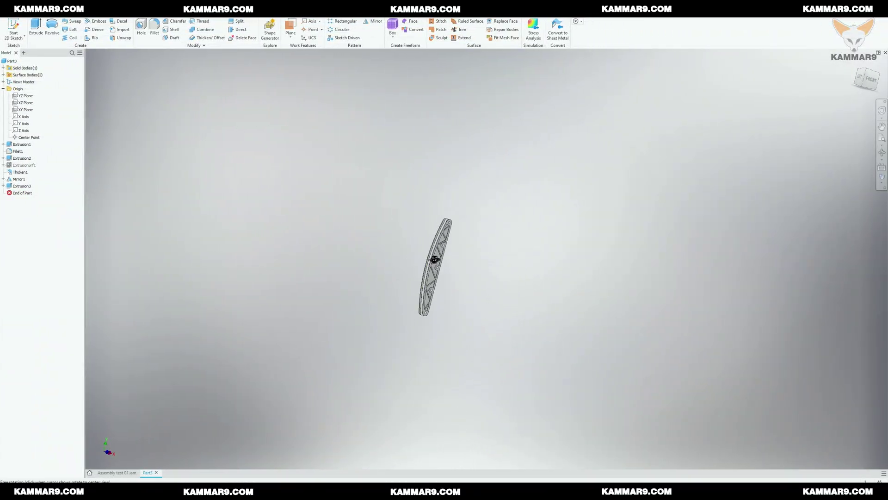
pyautogui.moveTo(435, 260); pyautogui.dragTo(437, 280)
pyautogui.press('Escape')
pyautogui.press('Home')
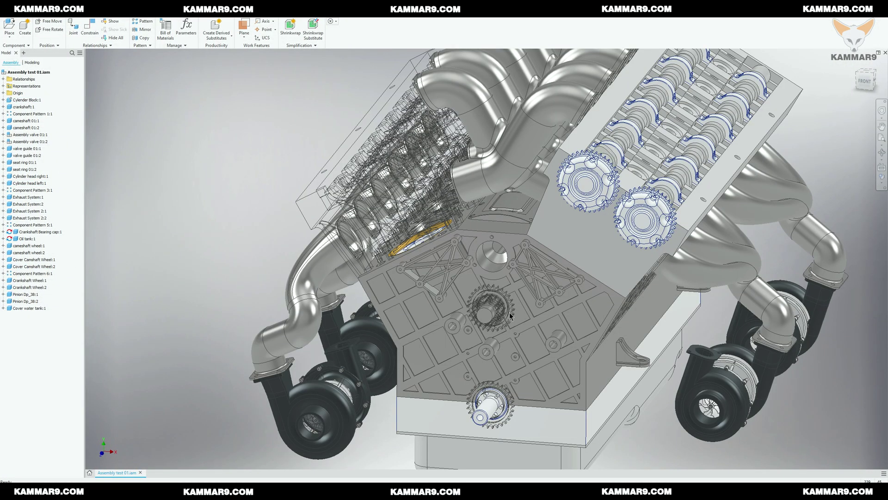
pyautogui.keyDown('shift'); pyautogui.moveTo(510, 316); pyautogui.dragTo(493, 274, button='middle'); pyautogui.keyUp('shift')
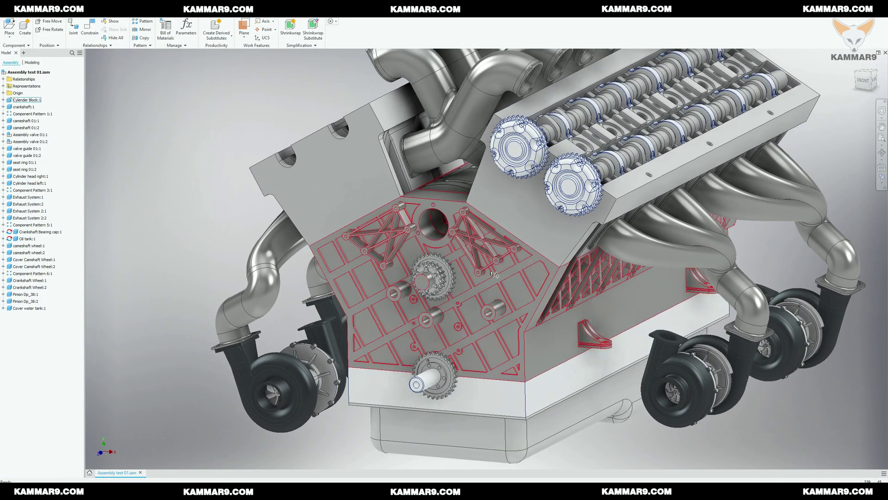
pyautogui.scroll(3, 492, 274)
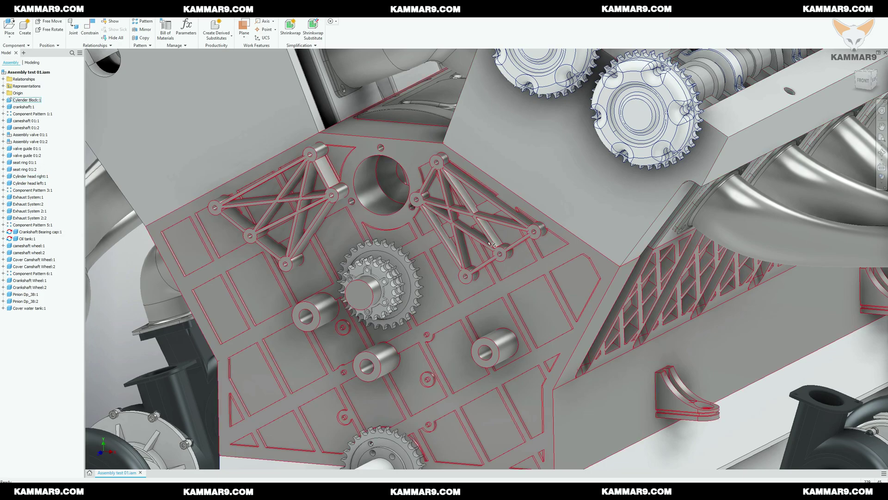
pyautogui.scroll(-4, 491, 262)
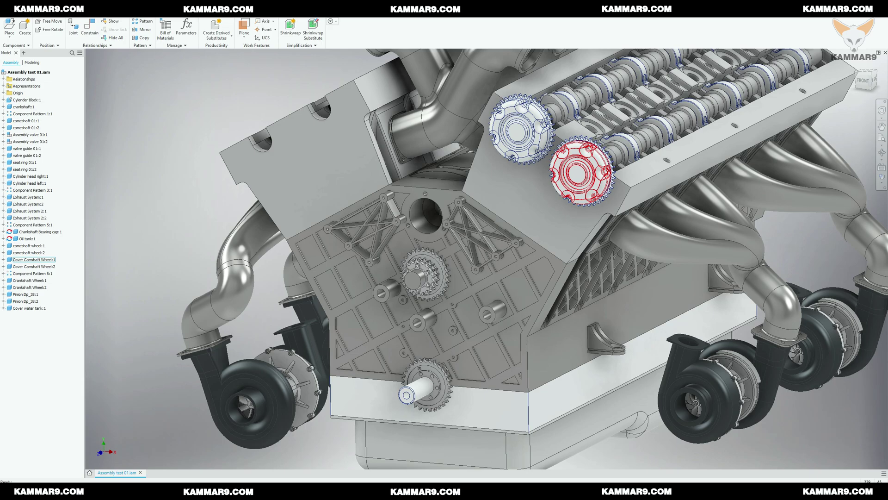
pyautogui.scroll(-2, 394, 294)
# Step: Create a new part from the Standard.ipt template and start a 2D sketch on the front (XY) plane
pyautogui.hotkey('ctrl', 'n')
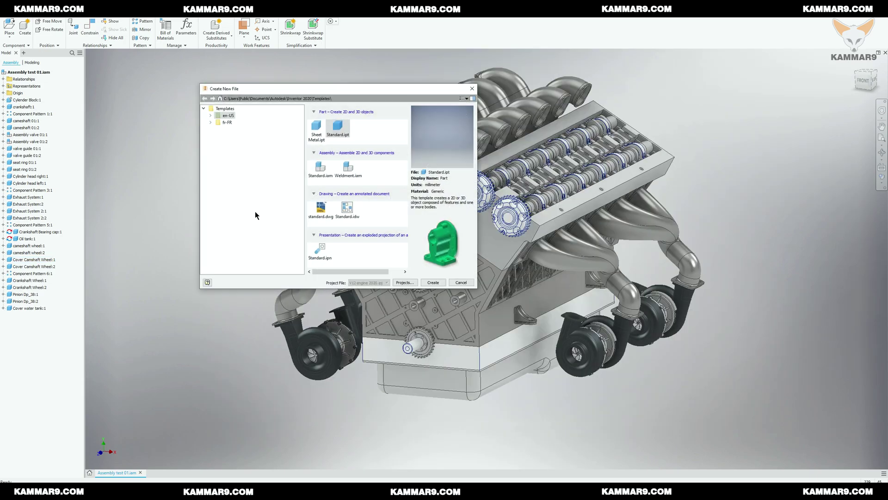
pyautogui.click(433, 282)
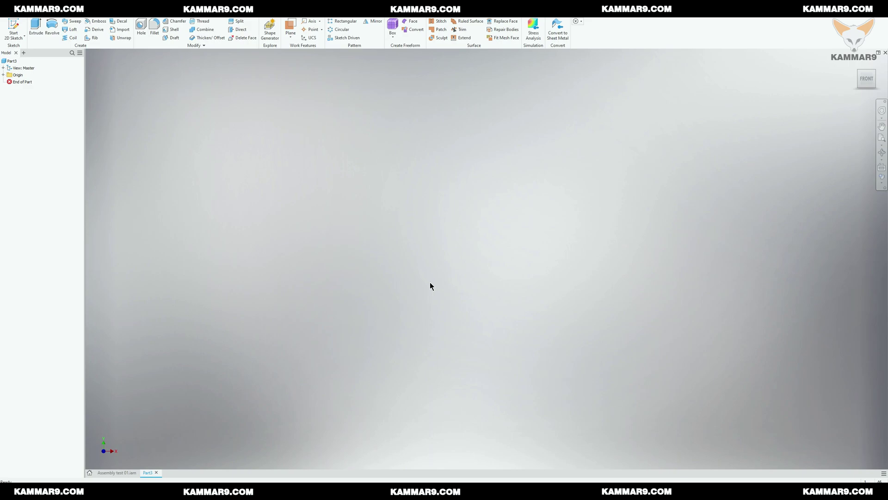
pyautogui.click(14, 28)
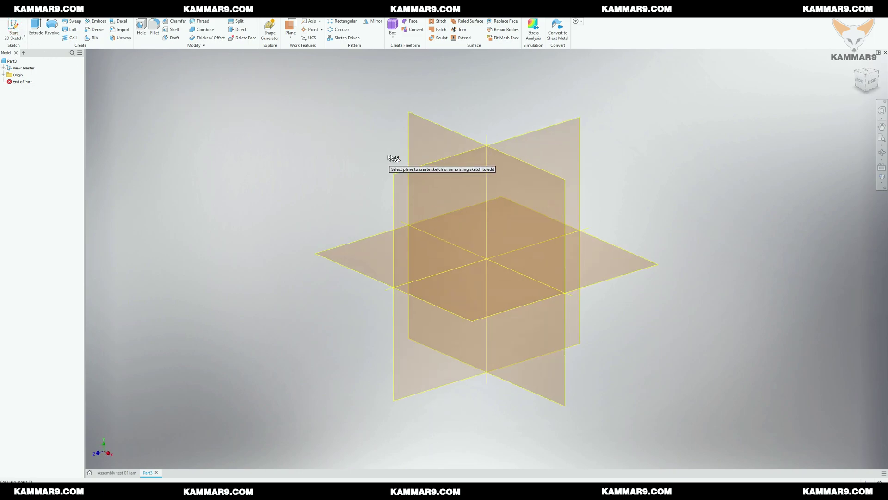
pyautogui.click(414, 147)
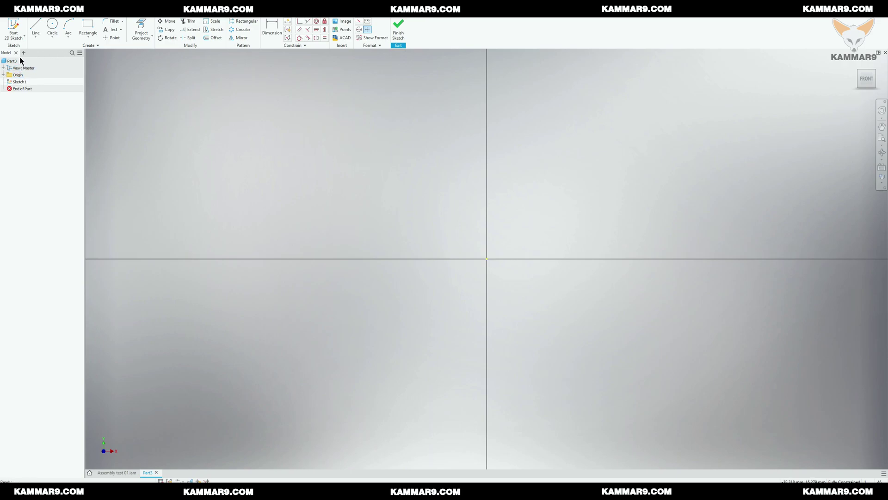
pyautogui.click(35, 29)
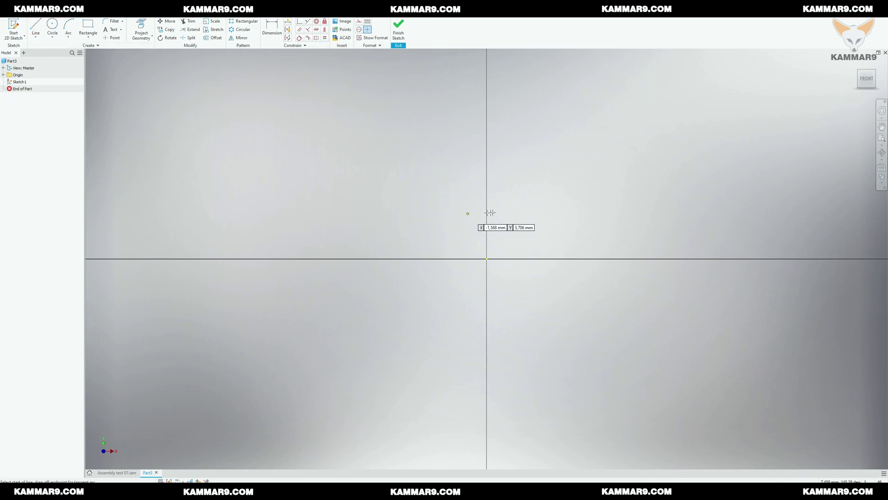
pyautogui.click(486, 196)
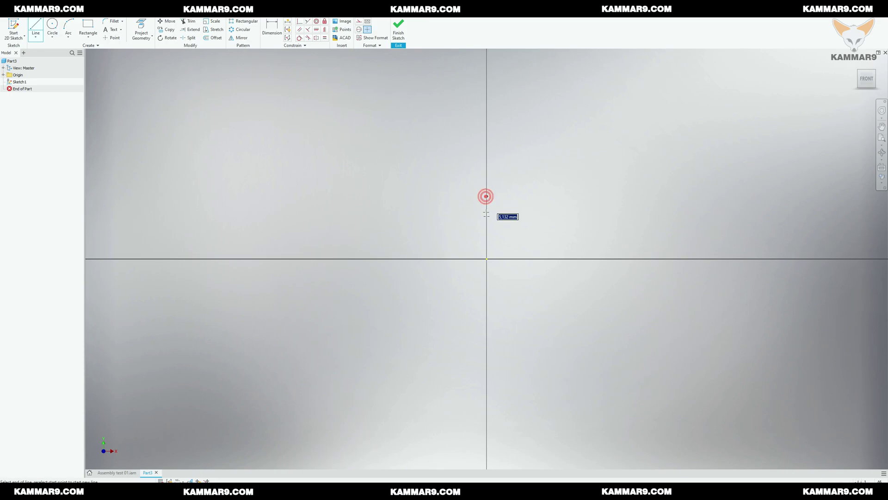
pyautogui.click(486, 308)
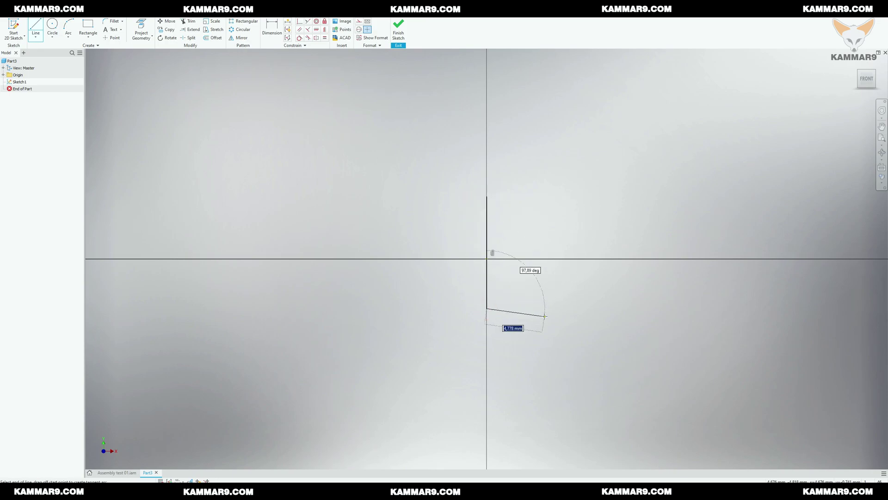
pyautogui.press('Escape')
pyautogui.scroll(-3, 504, 253)
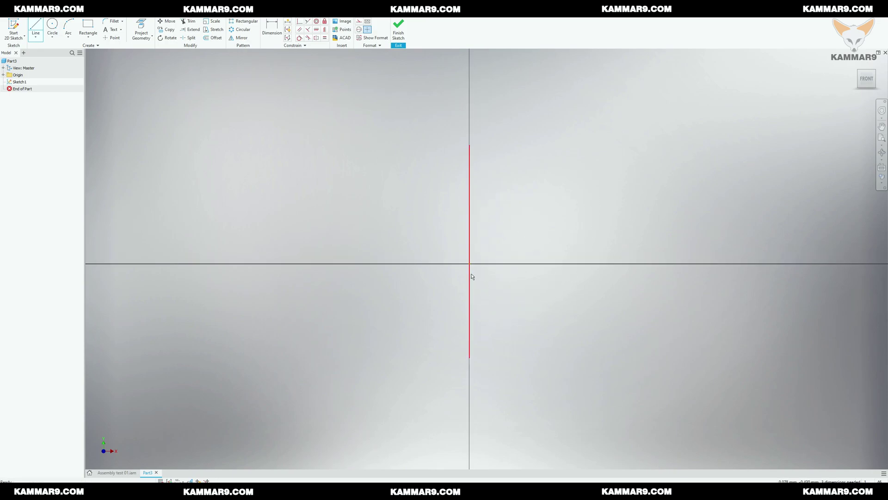
pyautogui.click(470, 262)
pyautogui.click(469, 264)
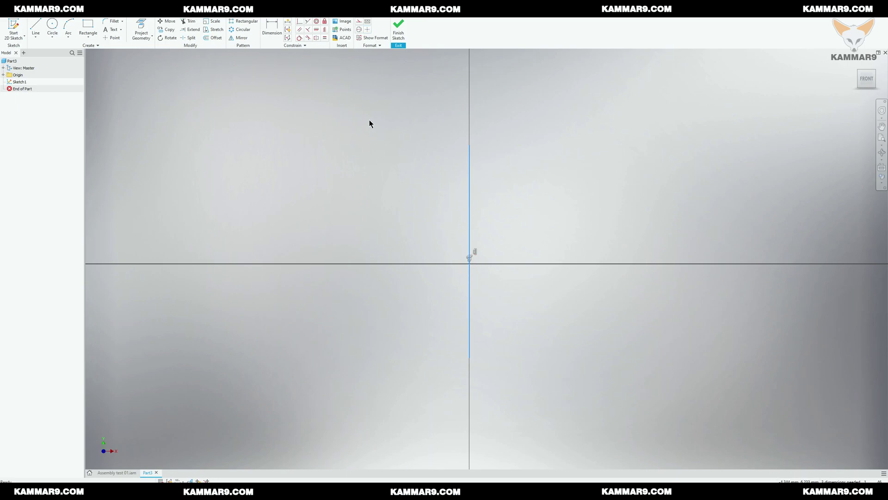
pyautogui.click(470, 272)
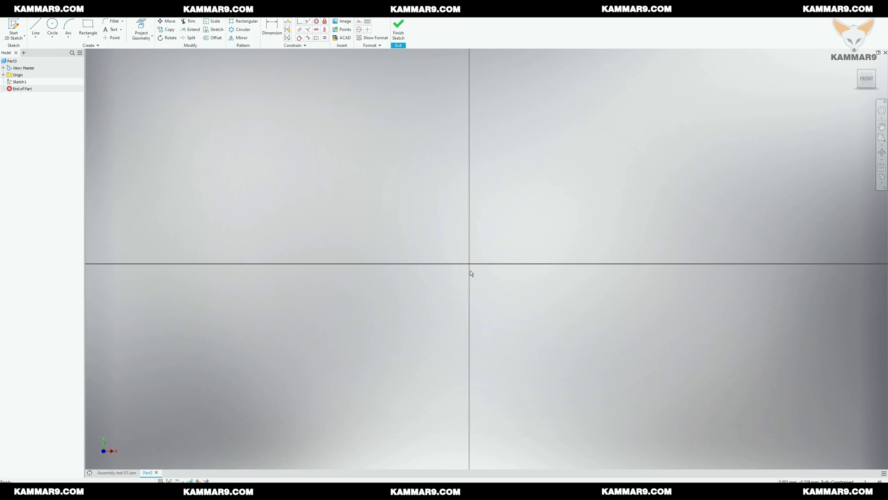
# Step: Sketch a vertical line to the left of the origin and place a sketch point at its midpoint
pyautogui.click(37, 29)
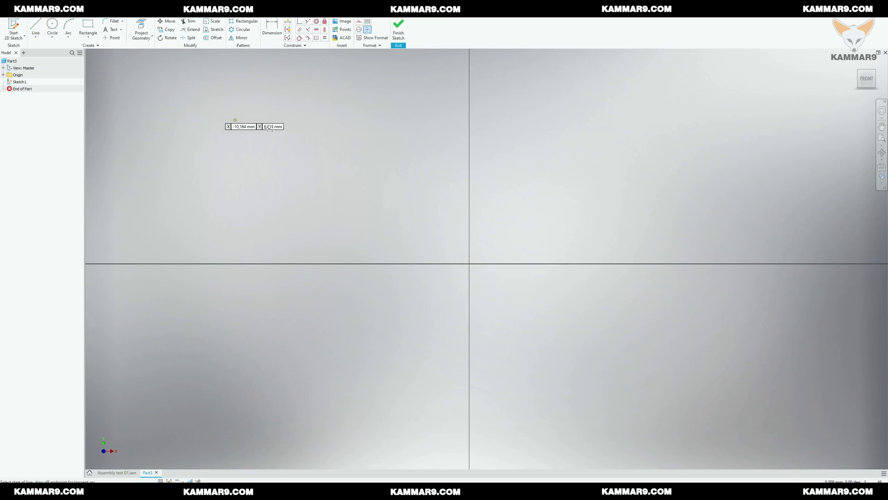
pyautogui.click(287, 133)
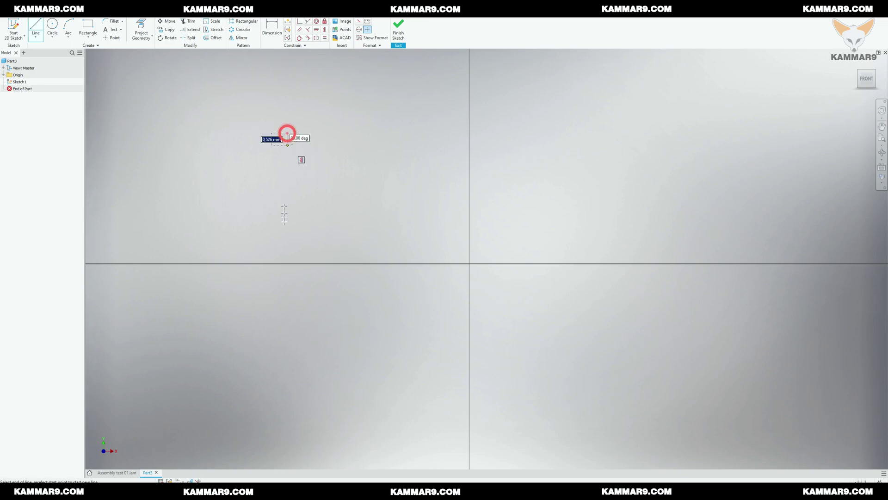
pyautogui.click(287, 300)
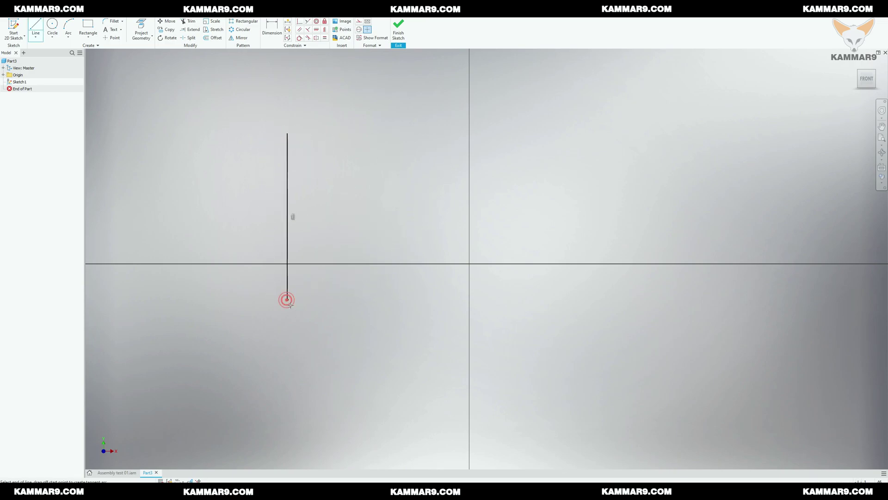
pyautogui.press('Escape')
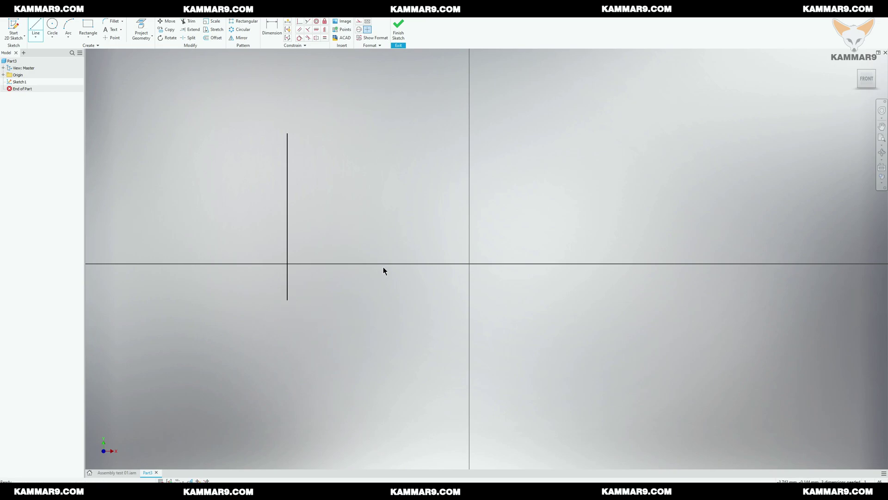
pyautogui.click(112, 37)
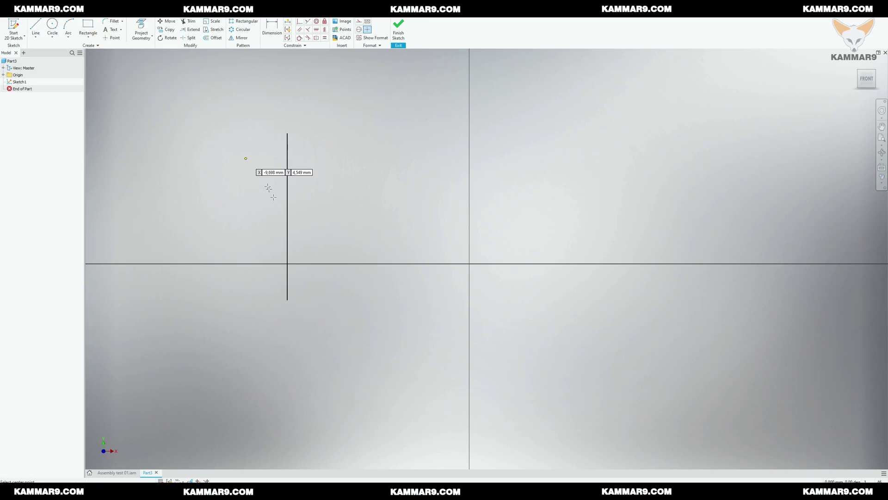
pyautogui.click(288, 217)
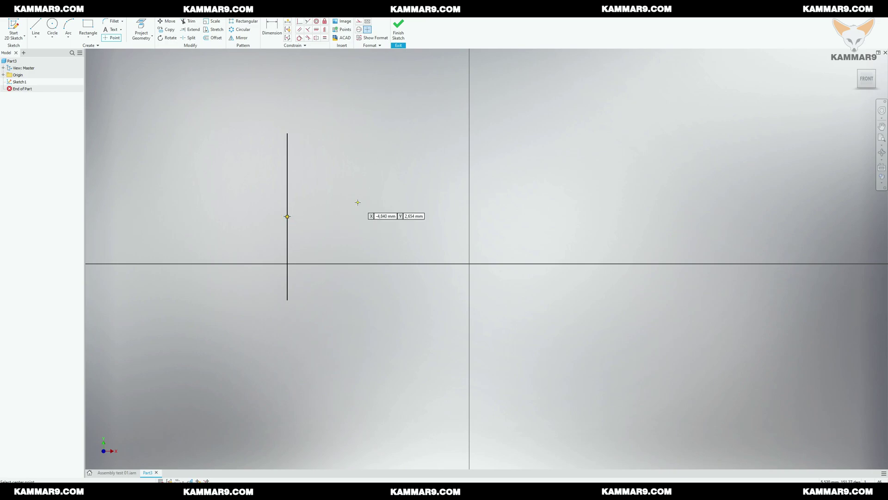
pyautogui.press('Escape')
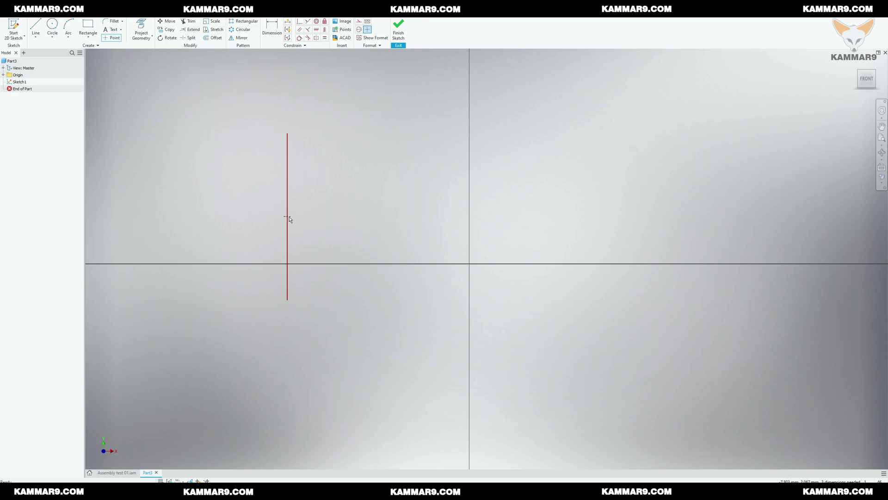
# Step: Move the vertical line closer to the origin by its midpoint
pyautogui.click(287, 216)
pyautogui.click(335, 232)
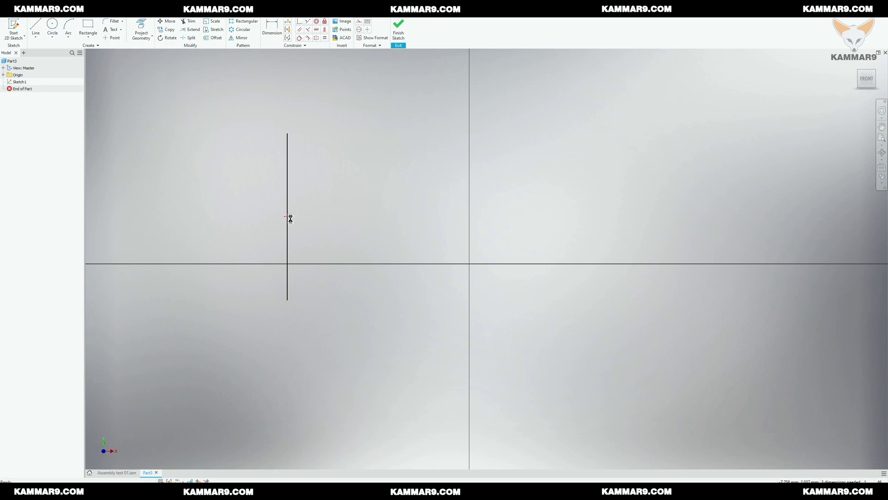
pyautogui.moveTo(287, 217); pyautogui.dragTo(327, 225)
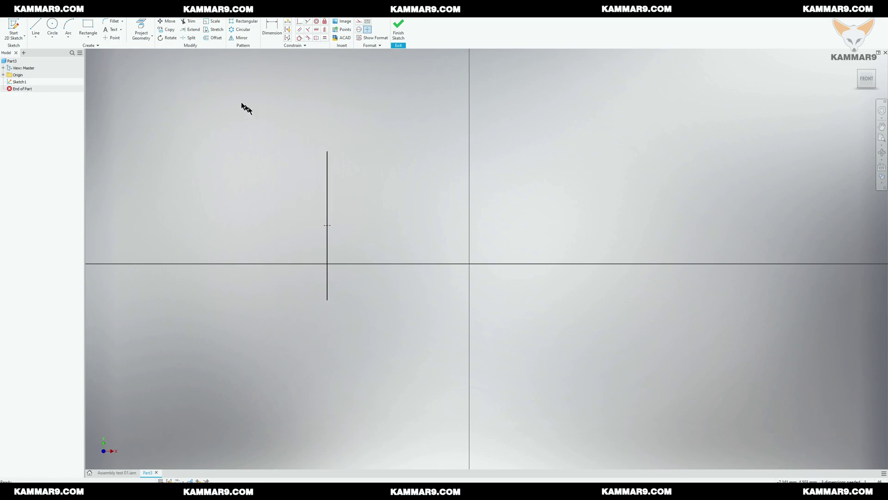
# Step: Project the part's Center Point into the sketch and make the vertical line's midpoint coincident with it
pyautogui.click(139, 28)
pyautogui.click(3, 75)
pyautogui.click(22, 124)
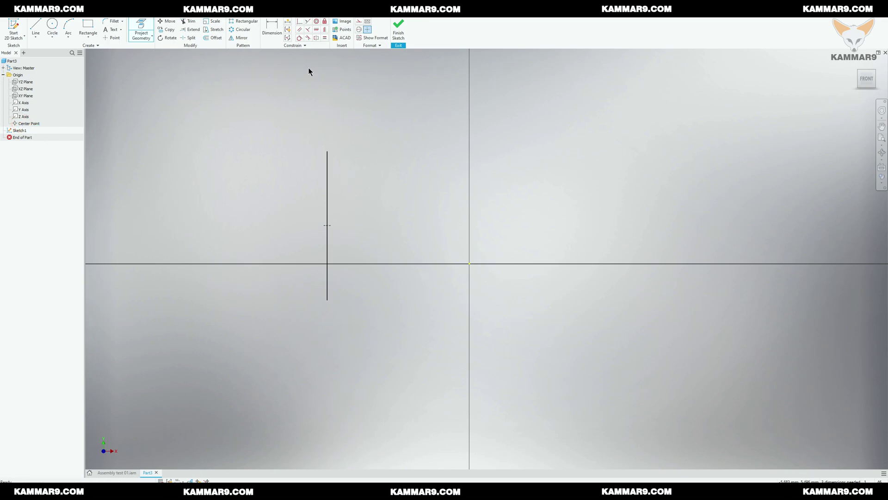
pyautogui.click(298, 22)
pyautogui.click(327, 227)
pyautogui.click(470, 264)
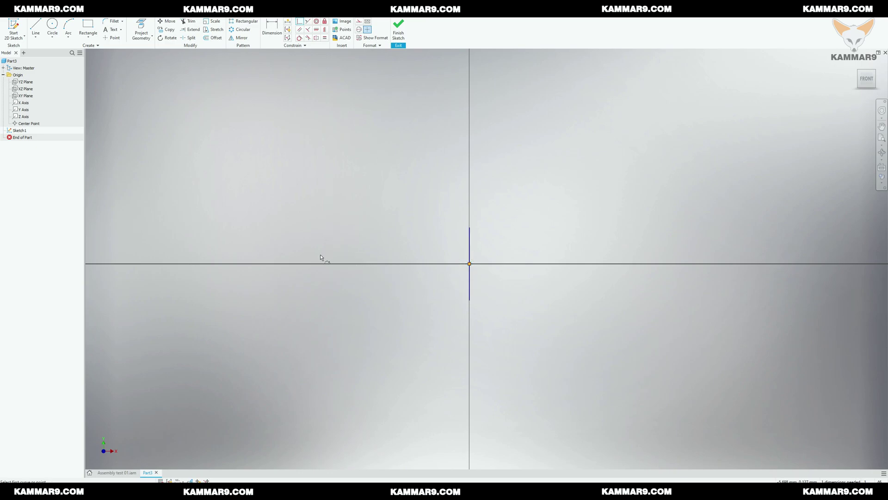
# Step: Dimension the vertical line's length as 120 mm
pyautogui.press('Escape')
pyautogui.press('d')
pyautogui.click(470, 241)
pyautogui.click(497, 252)
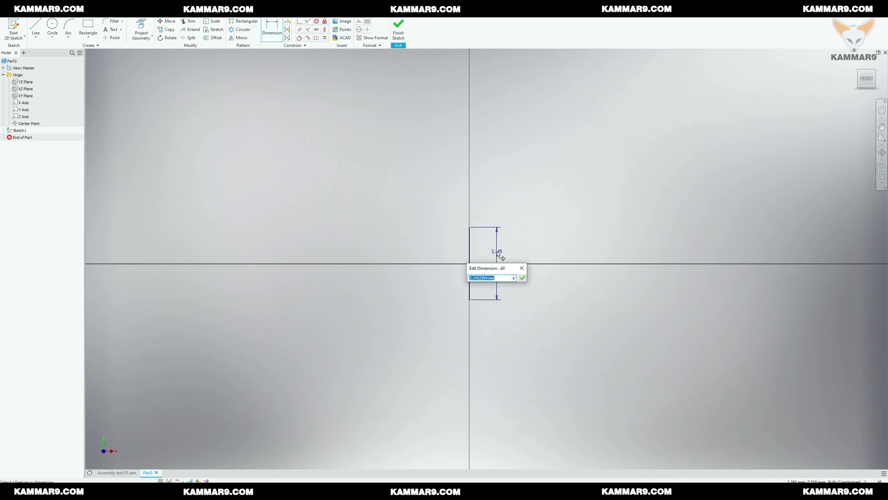
pyautogui.write('120')
pyautogui.press('Return')
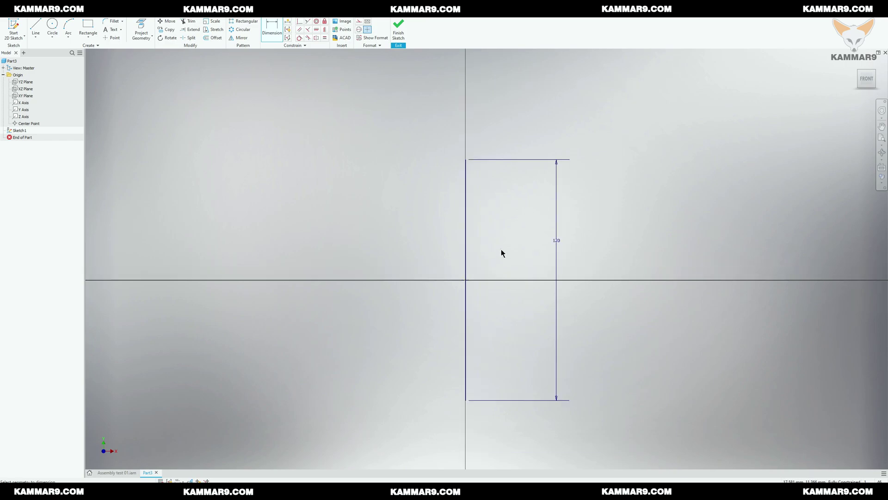
pyautogui.click(464, 237)
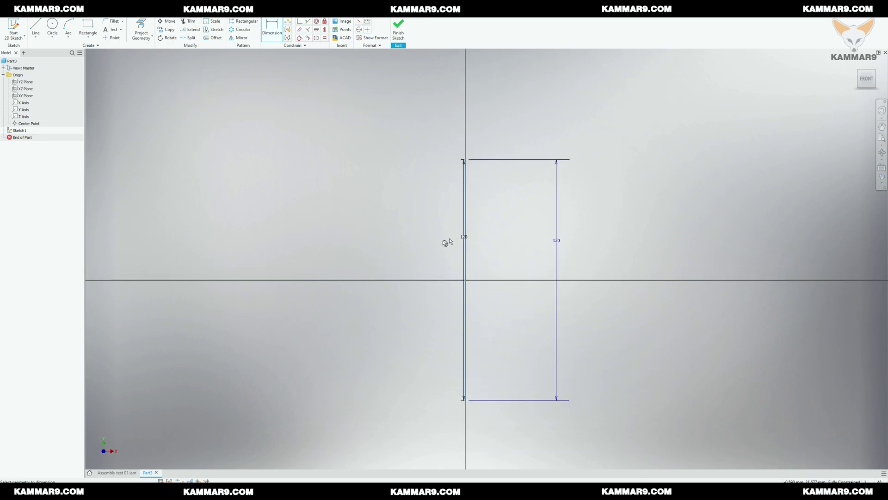
pyautogui.press('Escape')
pyautogui.press('Escape')
# Step: Convert the 120 mm vertical line to construction geometry
pyautogui.click(466, 231)
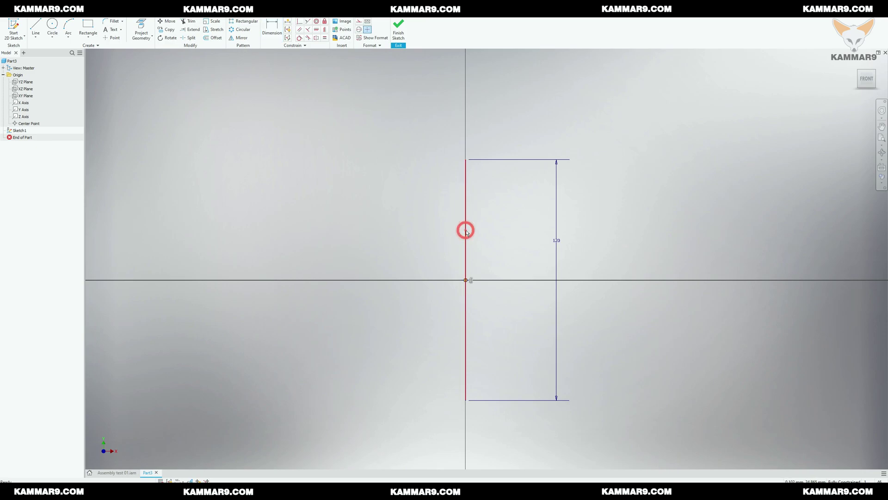
pyautogui.click(359, 21)
pyautogui.click(381, 157)
pyautogui.click(465, 202)
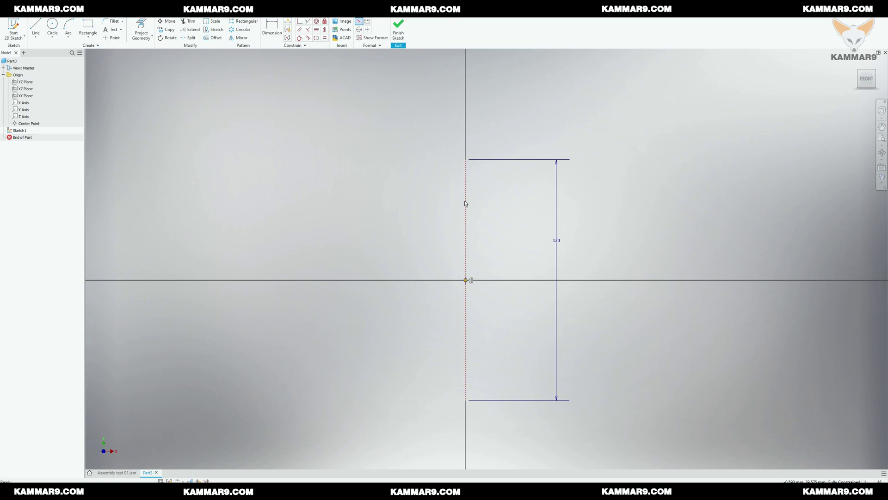
# Step: Offset the vertical construction line 4 mm to its left and about 4 mm to its right
pyautogui.click(212, 37)
pyautogui.click(466, 250)
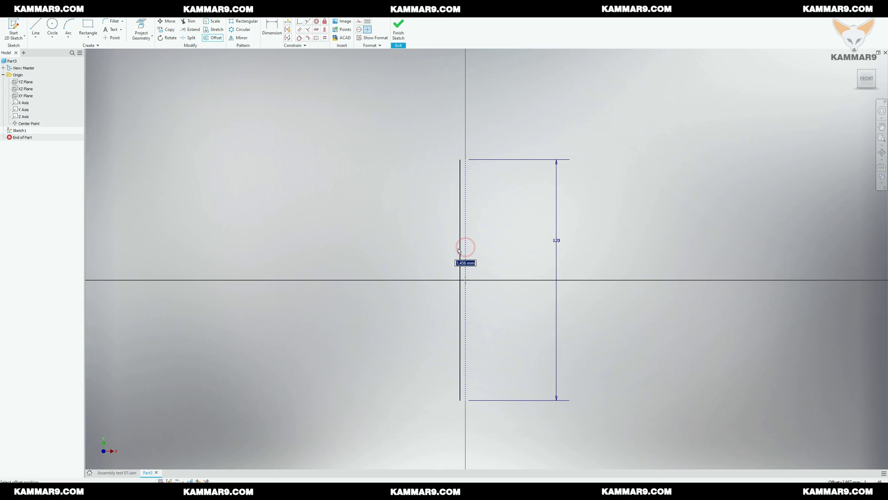
pyautogui.write('4')
pyautogui.press('Return')
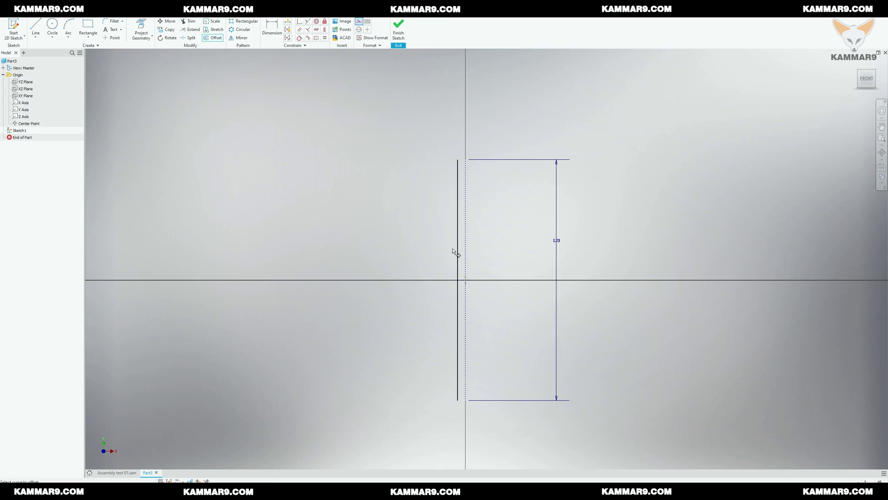
pyautogui.click(465, 252)
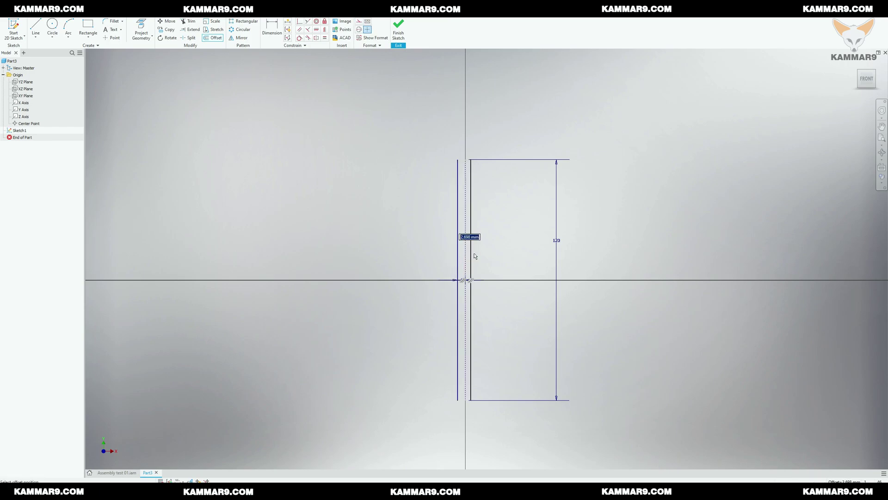
pyautogui.click(474, 255)
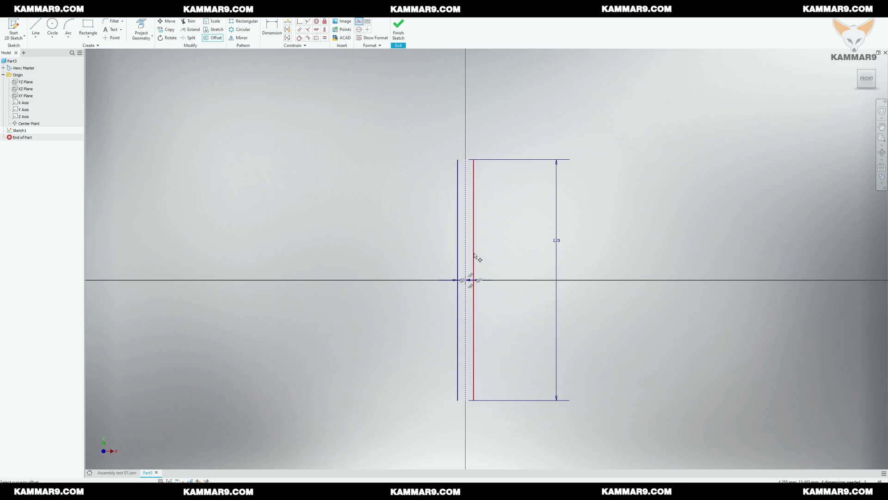
# Step: Convert the offset line on the left of the centre line to construction geometry
pyautogui.scroll(-3, 476, 255)
pyautogui.press('Escape')
pyautogui.click(446, 241)
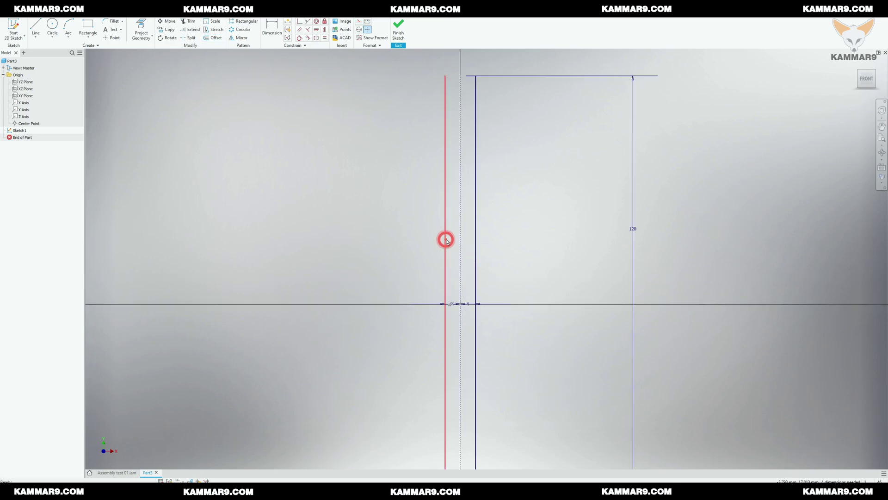
pyautogui.click(356, 21)
pyautogui.click(370, 159)
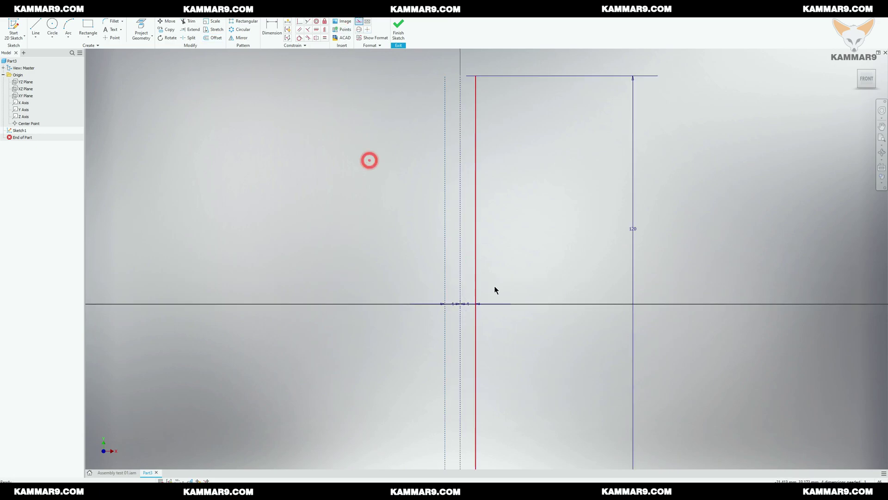
pyautogui.scroll(3, 494, 290)
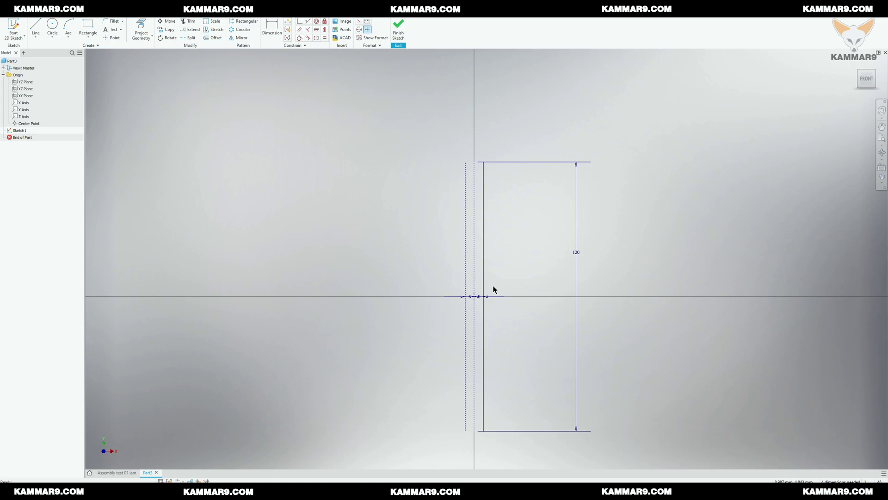
# Step: Draw a three-point arc joining the top and bottom ends of the left construction line, bulging outward to the left
pyautogui.click(67, 26)
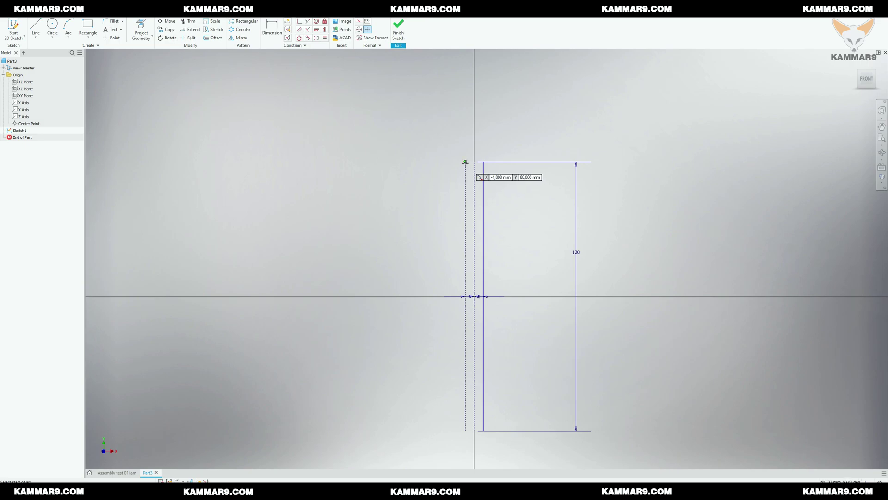
pyautogui.click(464, 162)
pyautogui.click(462, 296)
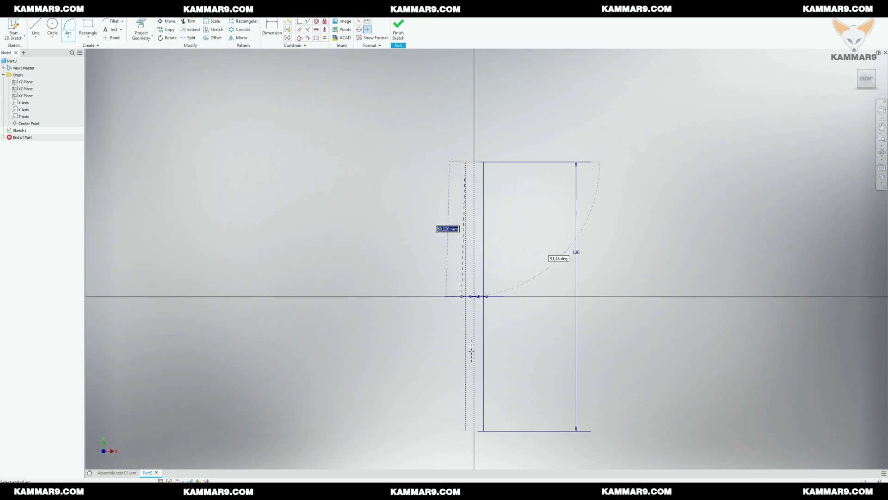
pyautogui.click(465, 431)
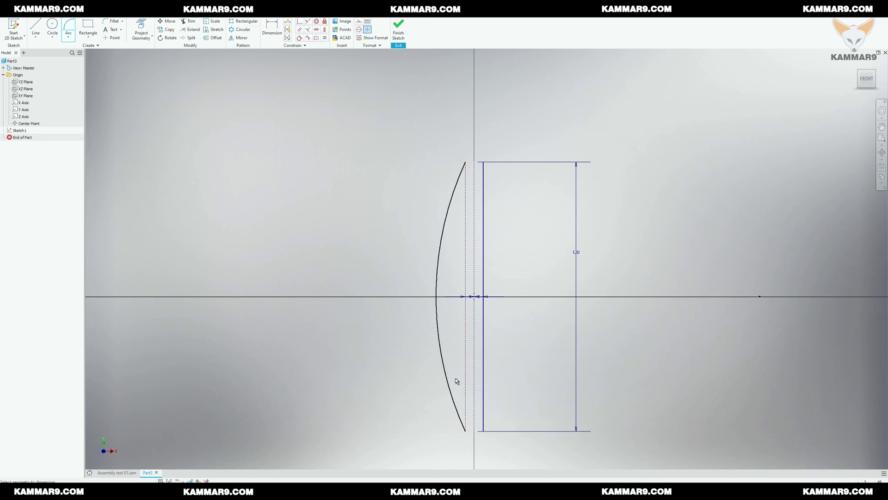
# Step: Dimension the arc's radius as 220 mm
pyautogui.press('d')
pyautogui.click(520, 376)
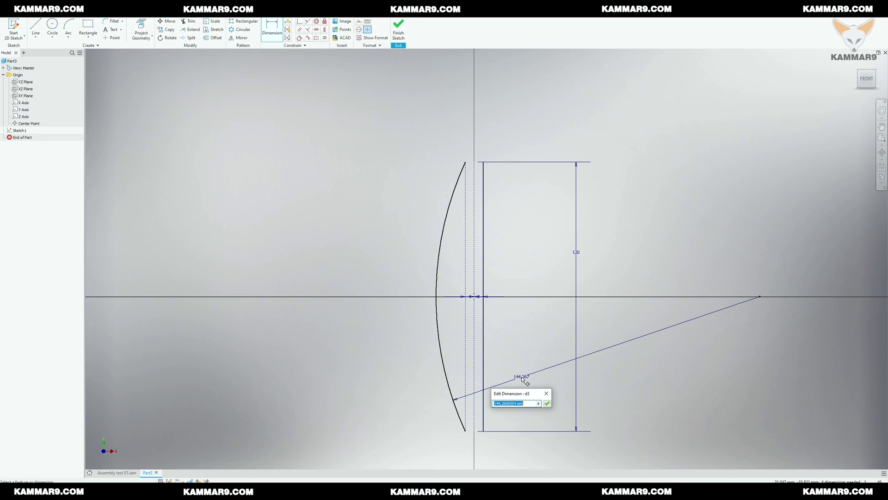
pyautogui.write('220')
pyautogui.press('Return')
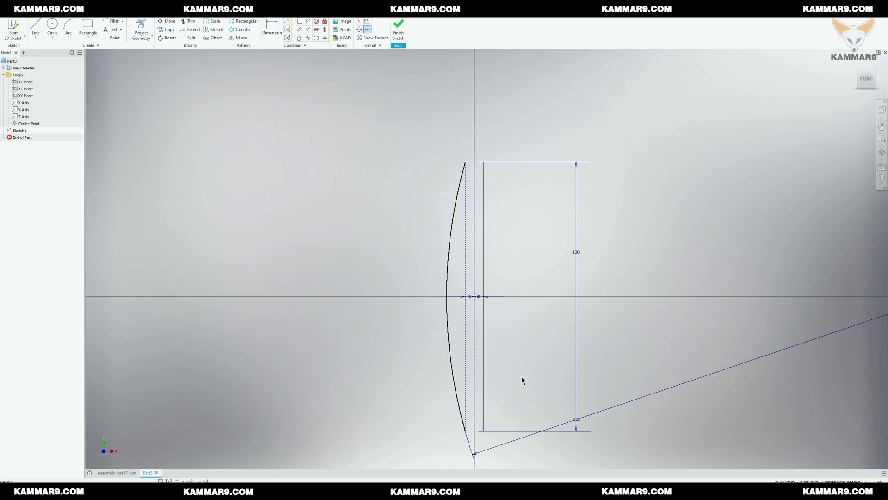
pyautogui.scroll(-2, 520, 376)
pyautogui.click(402, 365)
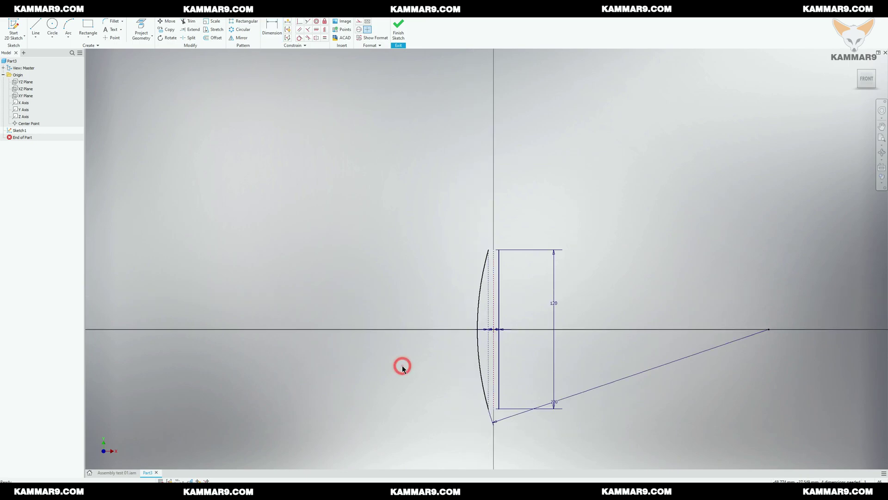
# Step: Draw a circle about 4 mm in diameter centred on the top end of the central construction line
pyautogui.scroll(2, 504, 273)
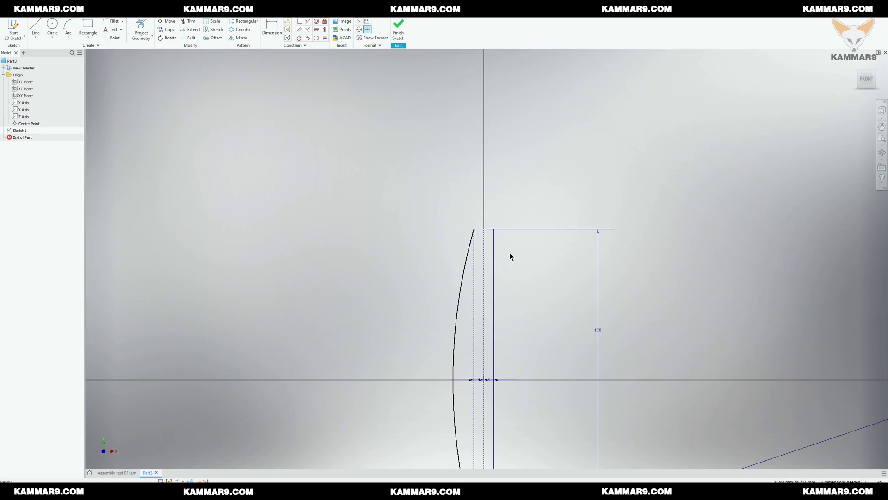
pyautogui.scroll(2, 497, 240)
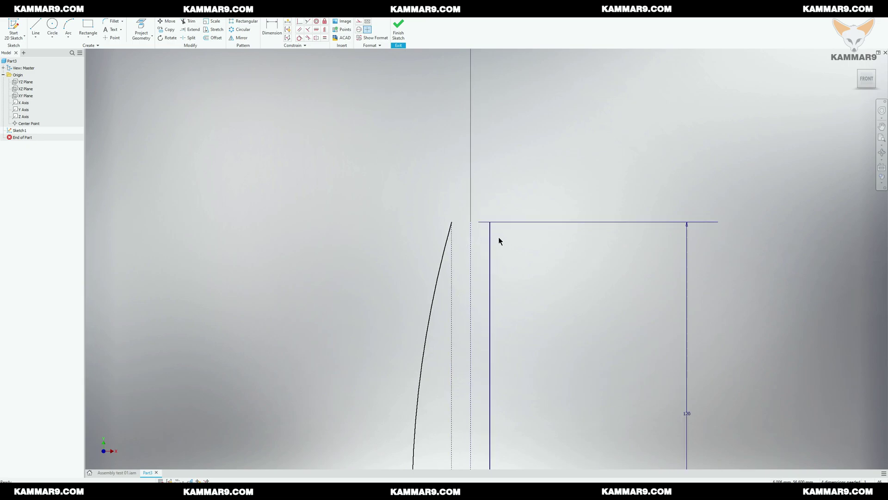
pyautogui.click(52, 26)
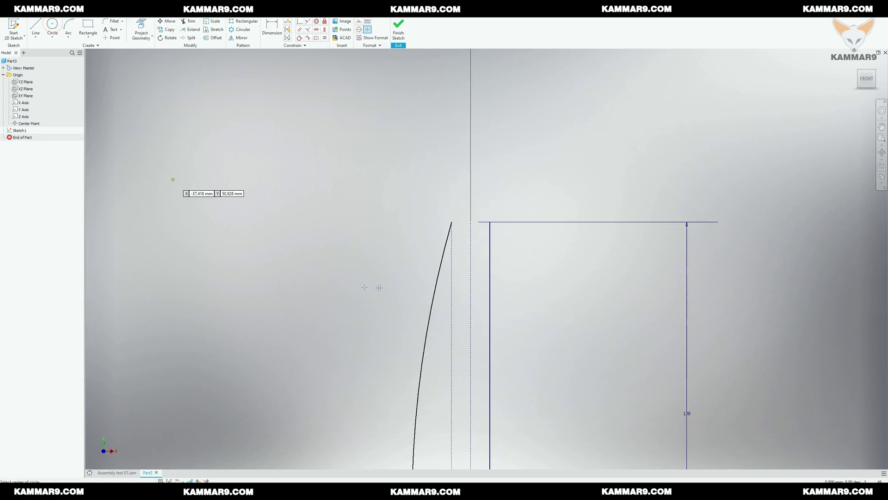
pyautogui.click(471, 222)
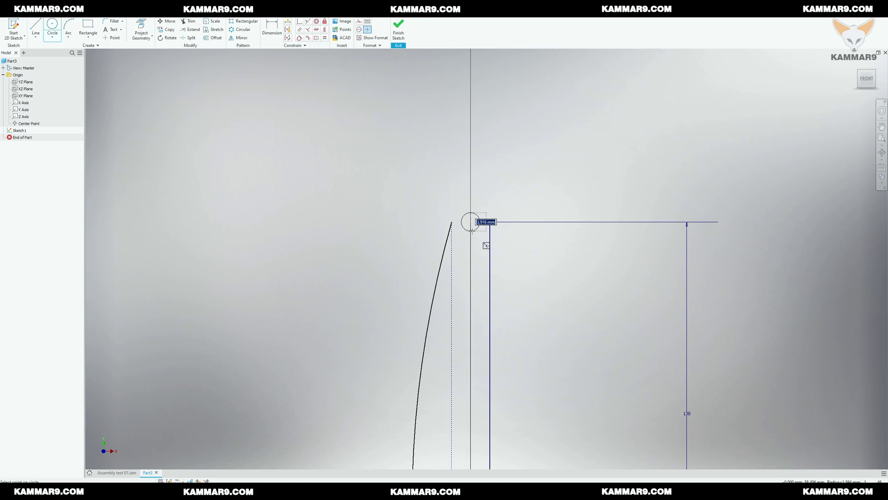
pyautogui.click(472, 232)
pyautogui.scroll(-5, 456, 184)
pyautogui.scroll(4, 463, 172)
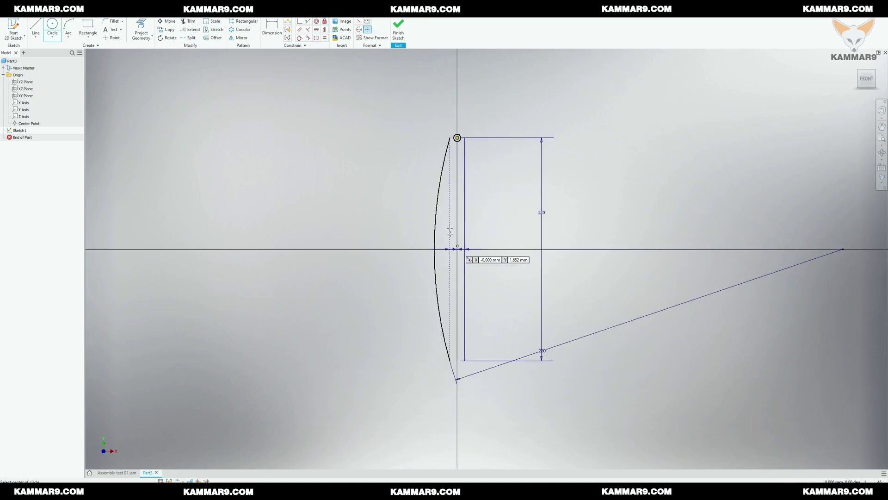
# Step: Add one small circle on the central construction line's upper half and another at its midpoint
pyautogui.click(464, 172)
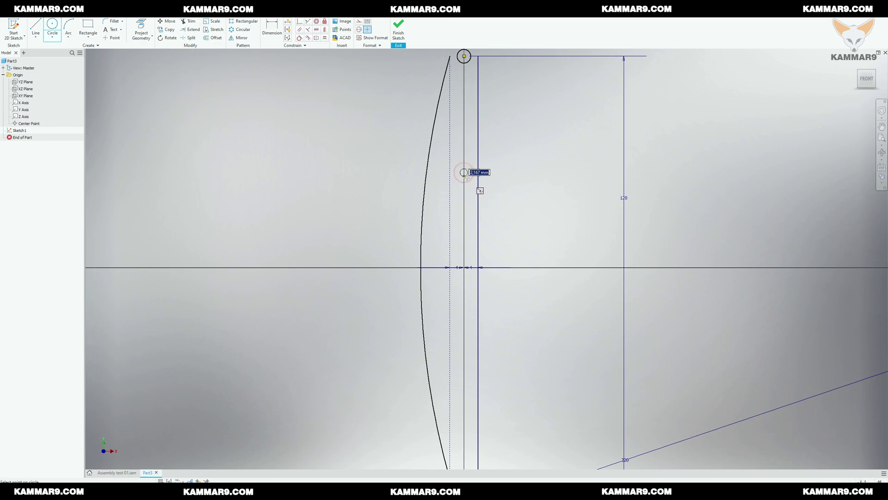
pyautogui.click(471, 180)
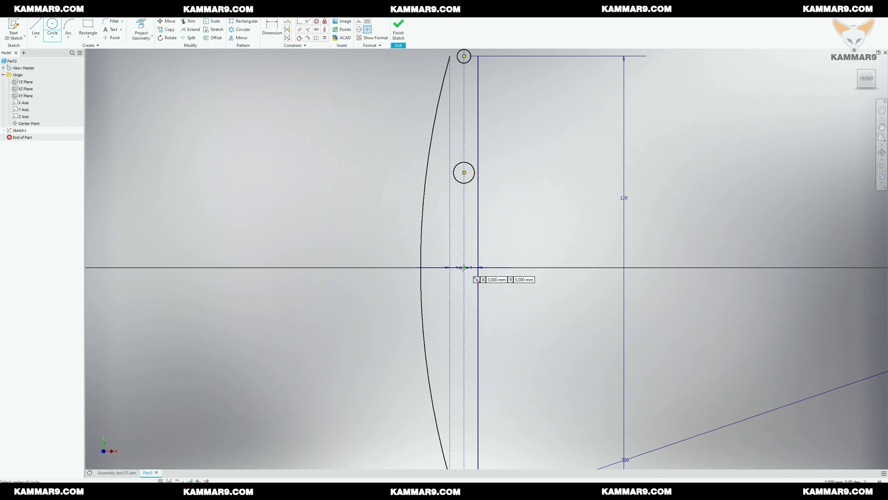
pyautogui.click(464, 267)
pyautogui.click(465, 259)
pyautogui.scroll(-2, 465, 262)
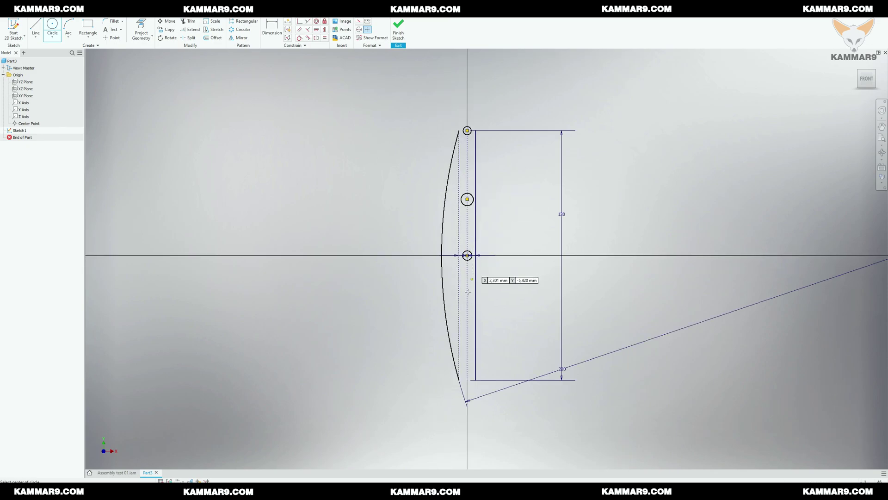
# Step: Add one small circle on the central construction line's lower half and another at its bottom end
pyautogui.scroll(3, 468, 294)
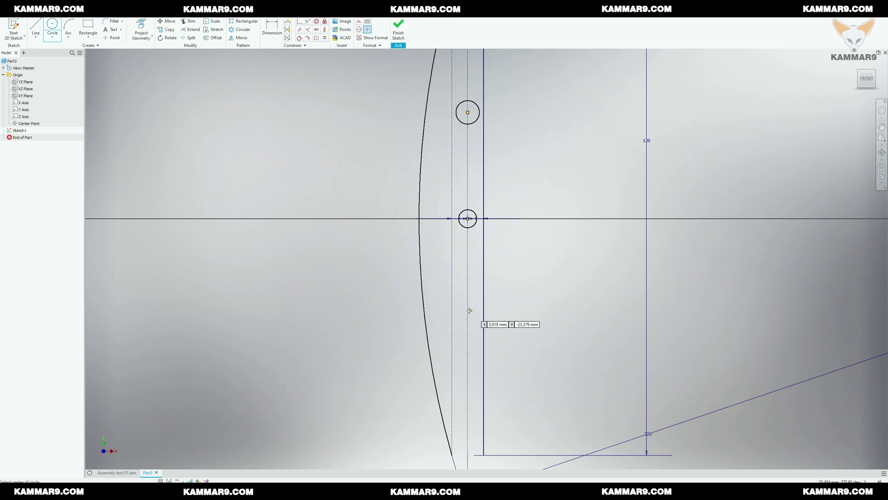
pyautogui.click(470, 301)
pyautogui.click(476, 292)
pyautogui.scroll(-4, 475, 279)
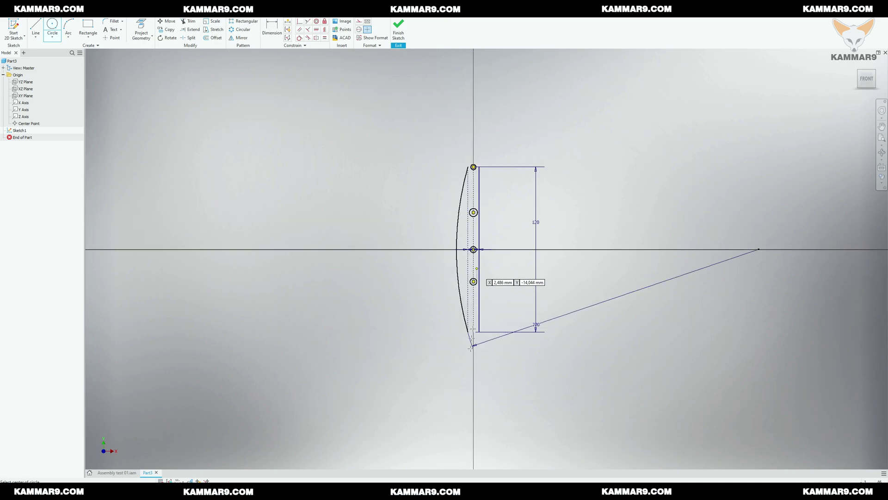
pyautogui.scroll(5, 476, 363)
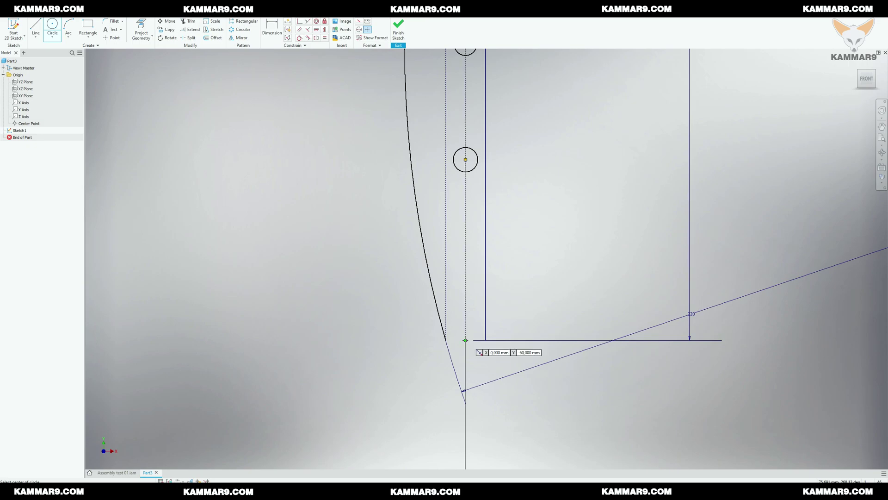
pyautogui.click(465, 340)
pyautogui.click(469, 331)
pyautogui.scroll(-6, 478, 317)
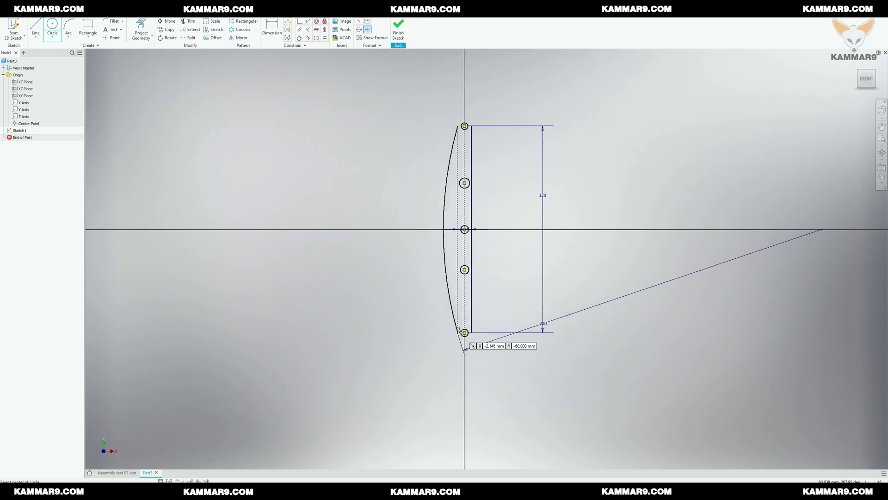
pyautogui.scroll(3, 476, 259)
pyautogui.press('Escape')
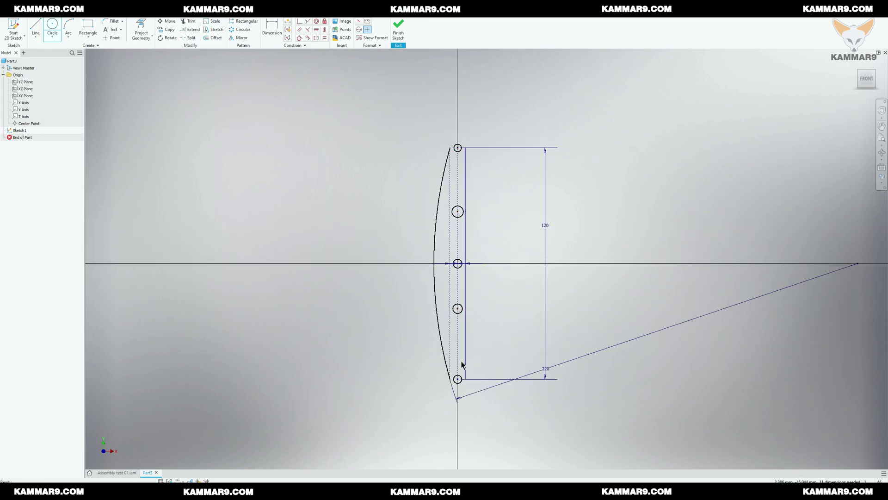
# Step: Apply an Equal constraint to all five circles on the central construction line
pyautogui.click(459, 379)
pyautogui.keyDown('ctrl'); pyautogui.click(461, 312); pyautogui.keyUp('ctrl')
pyautogui.keyDown('ctrl'); pyautogui.click(461, 271); pyautogui.keyUp('ctrl')
pyautogui.keyDown('ctrl'); pyautogui.click(462, 223); pyautogui.keyUp('ctrl')
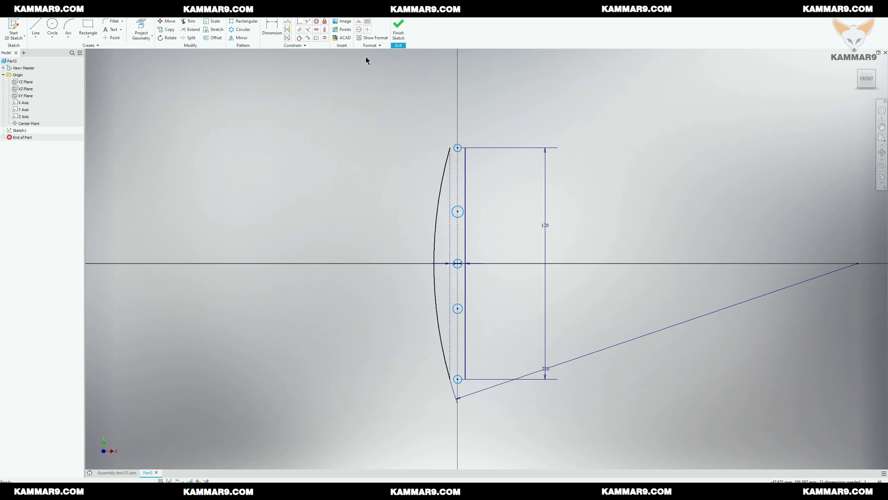
pyautogui.click(325, 39)
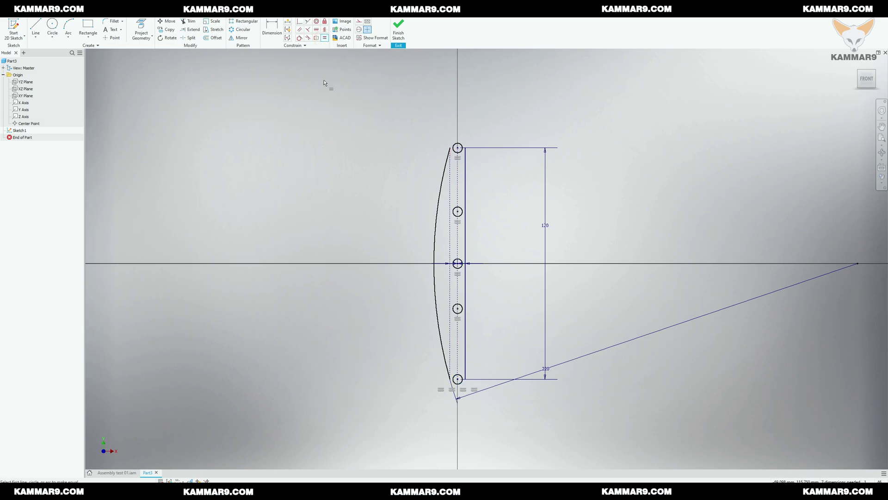
# Step: Dimension the top circle's diameter as 3 mm
pyautogui.press('d')
pyautogui.click(464, 148)
pyautogui.click(479, 132)
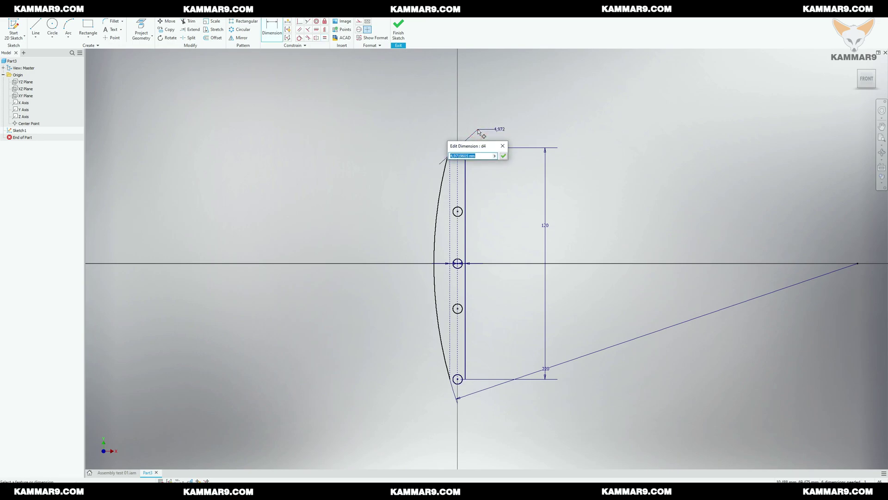
pyautogui.write('3')
pyautogui.press('Return')
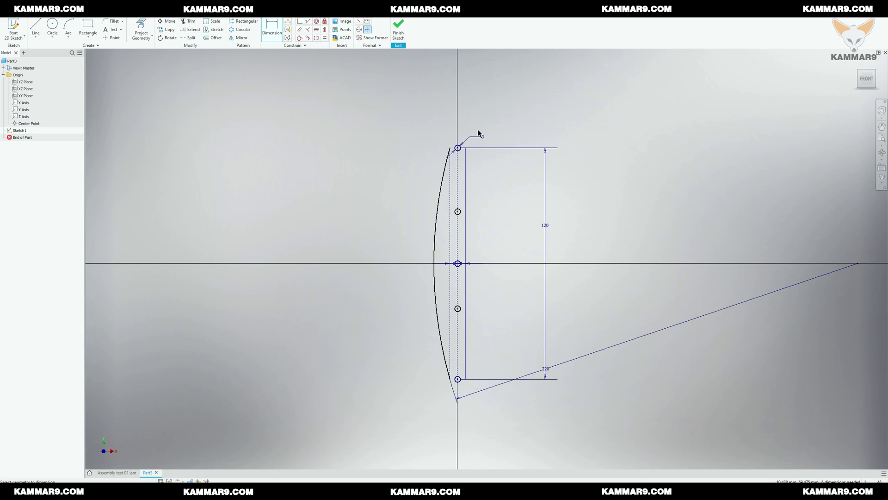
# Step: Dismiss the save reminder and dimension the vertical distance between the centres of the two uppermost circles as 30 mm
pyautogui.scroll(3, 467, 168)
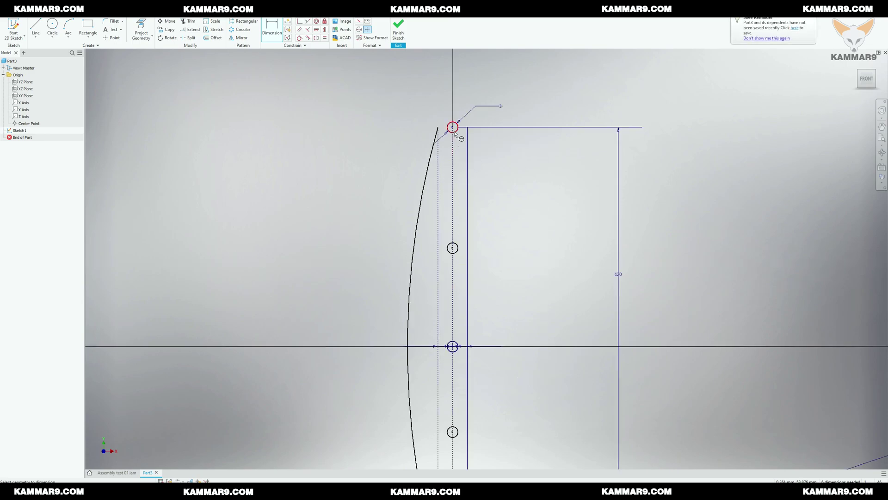
pyautogui.click(811, 17)
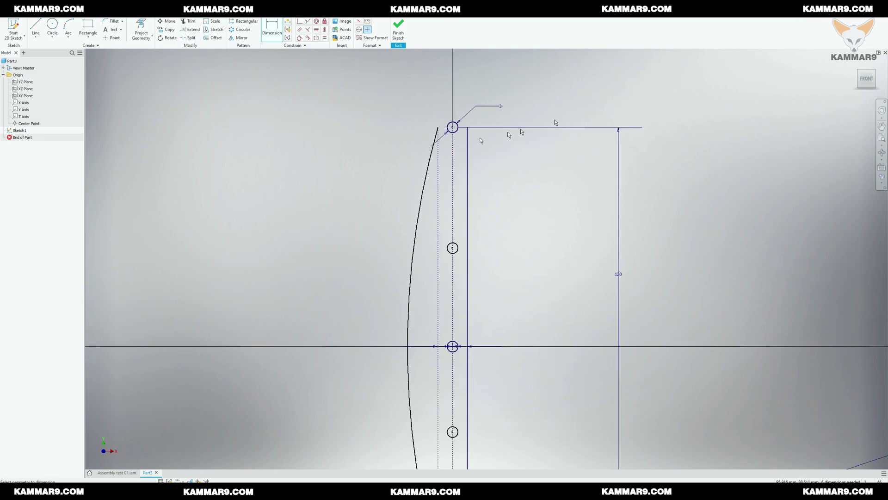
pyautogui.click(452, 127)
pyautogui.click(452, 248)
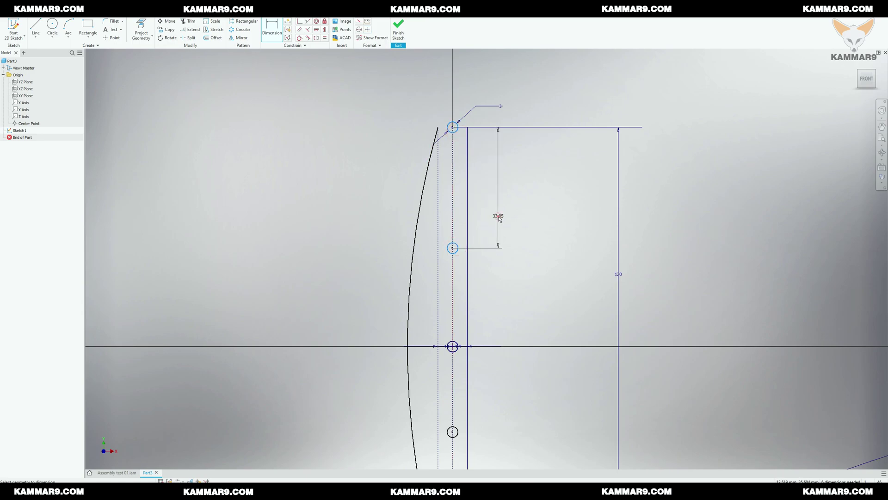
pyautogui.click(501, 221)
pyautogui.write('30')
pyautogui.press('Return')
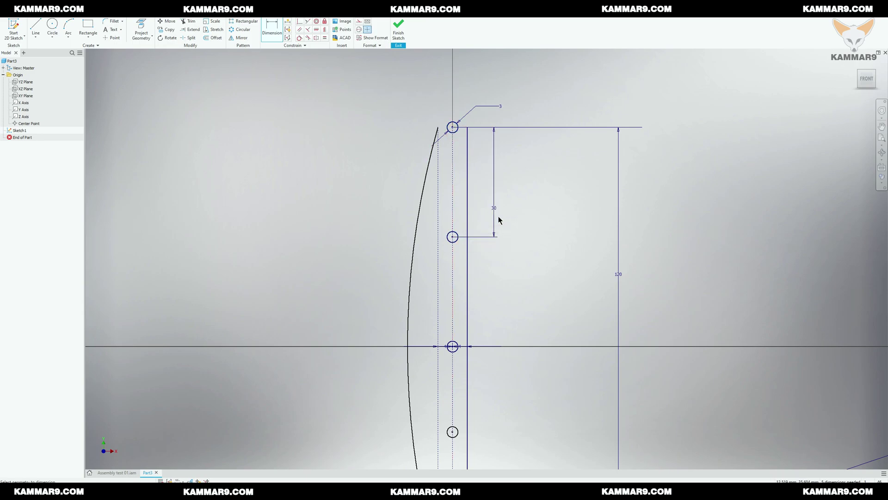
# Step: Dimension the vertical distance between the centres of the two lowest circles as 30 mm
pyautogui.scroll(-2, 465, 268)
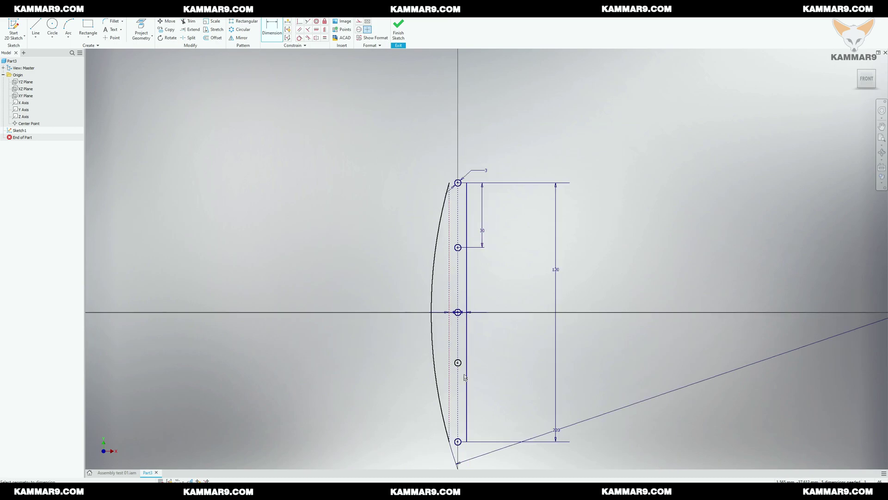
pyautogui.click(458, 362)
pyautogui.click(458, 441)
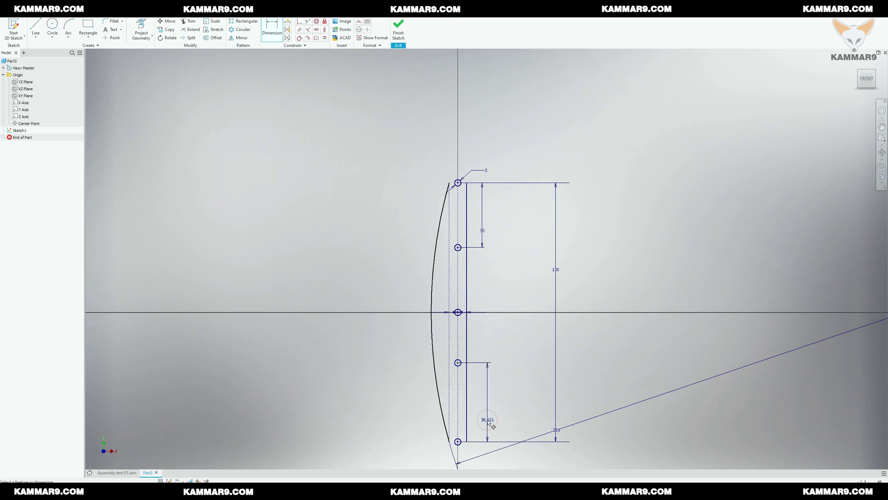
pyautogui.click(487, 419)
pyautogui.write('30')
pyautogui.press('Return')
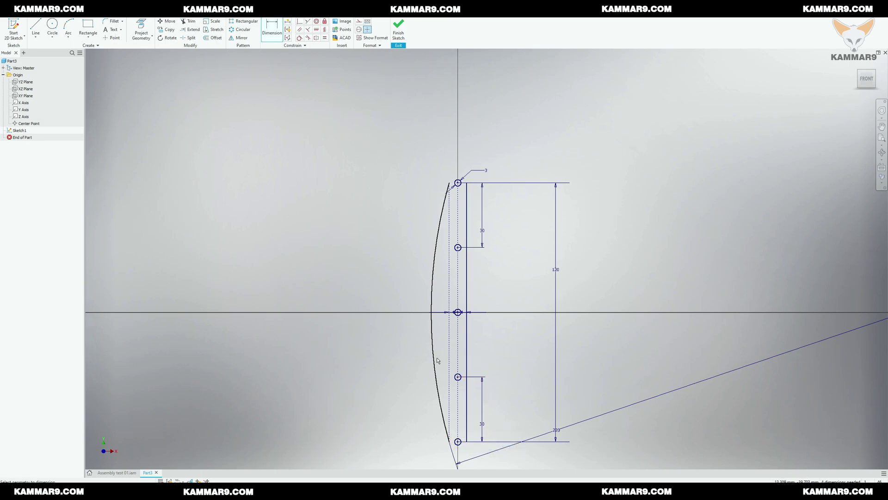
pyautogui.scroll(3, 437, 359)
pyautogui.scroll(-4, 462, 254)
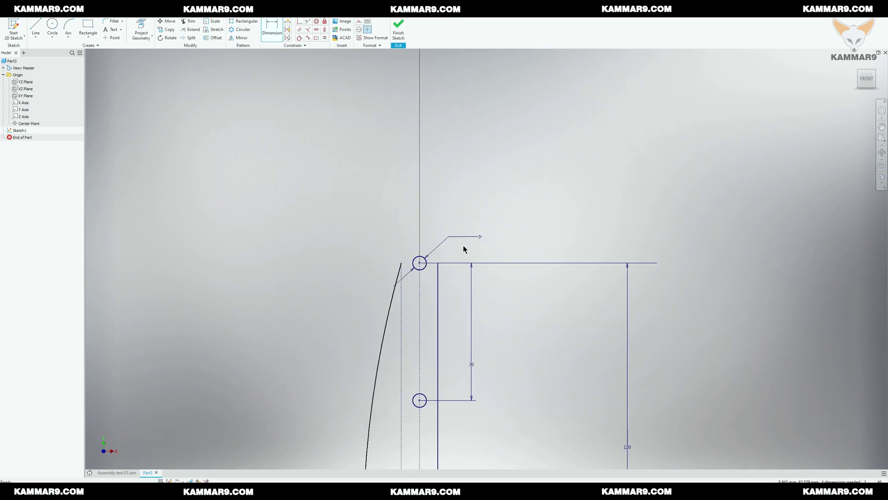
pyautogui.scroll(-2, 462, 248)
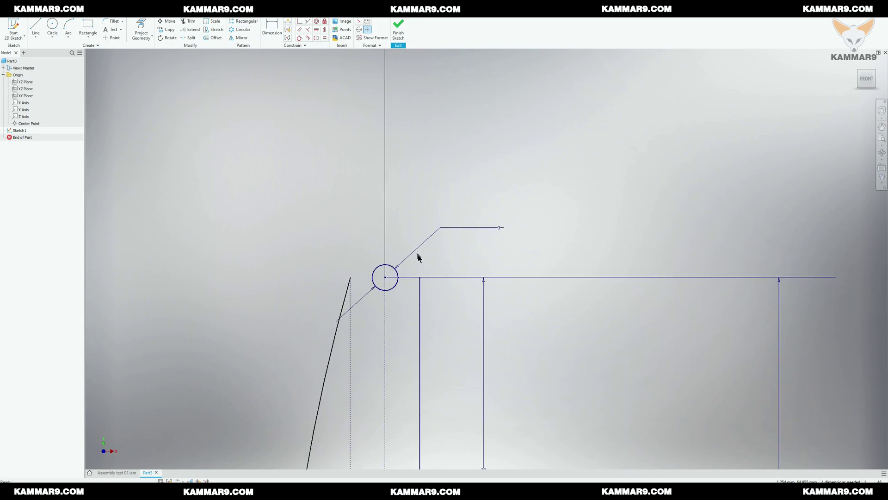
# Step: Draw a three-point arc of about 4 mm radius joining the profile's upper endpoints around the top circle
pyautogui.click(68, 37)
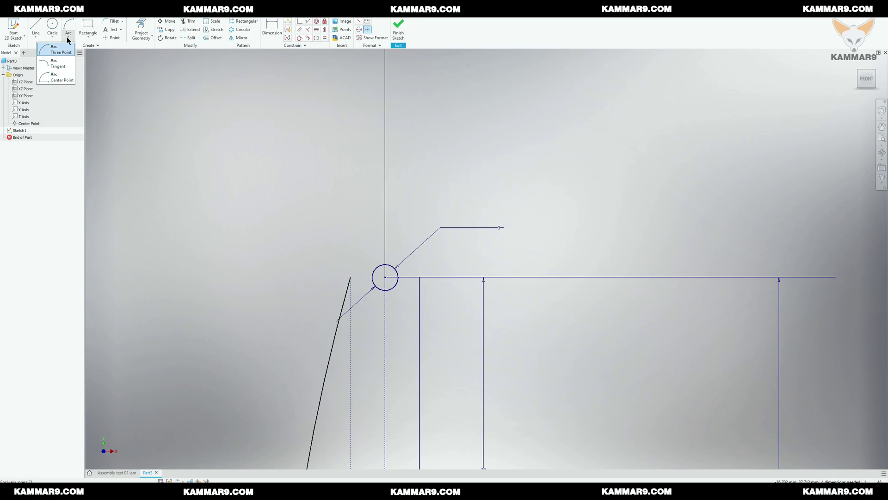
pyautogui.click(60, 49)
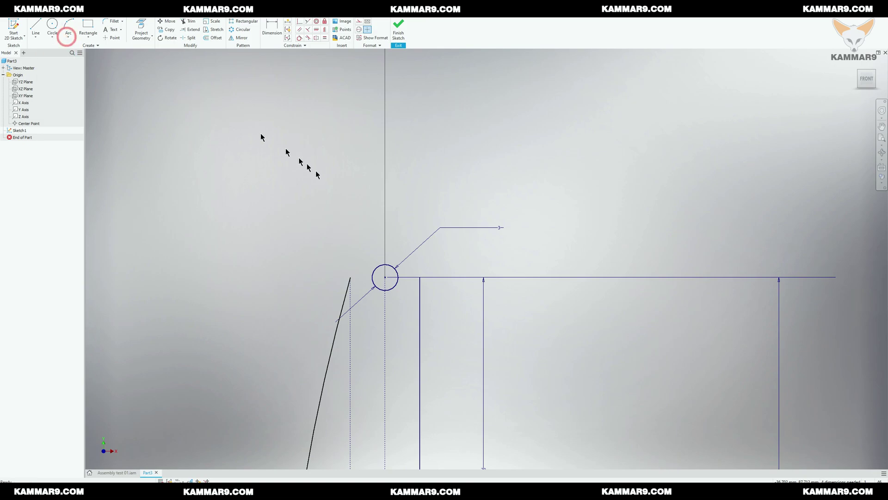
pyautogui.click(68, 25)
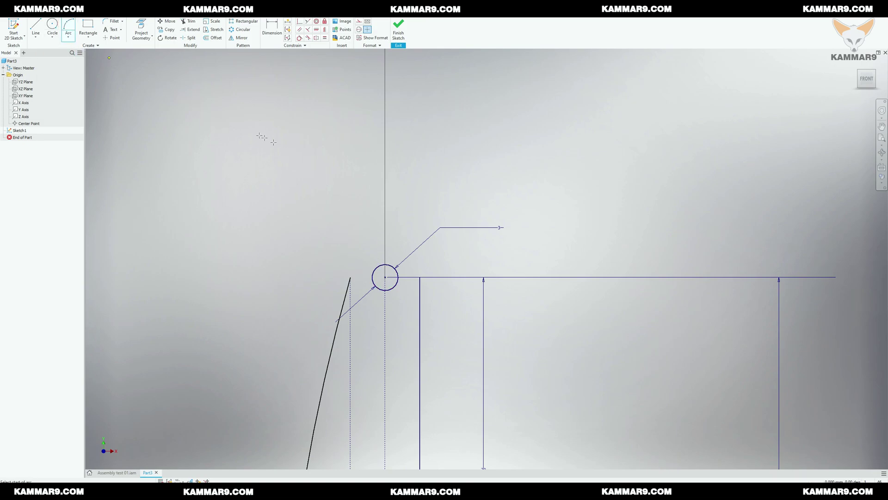
pyautogui.click(419, 277)
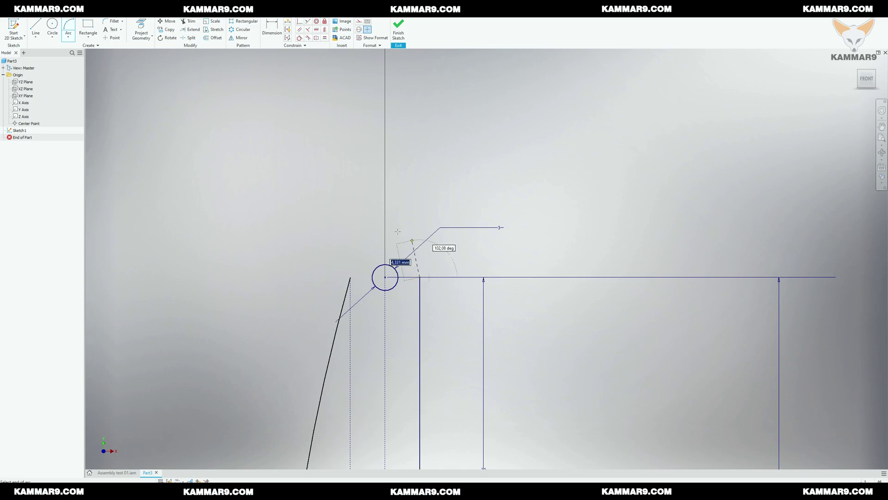
pyautogui.click(350, 277)
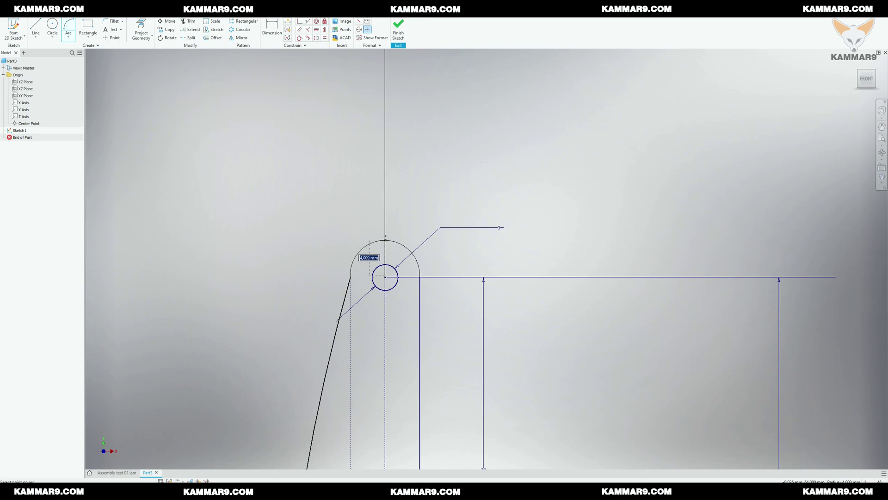
pyautogui.click(386, 243)
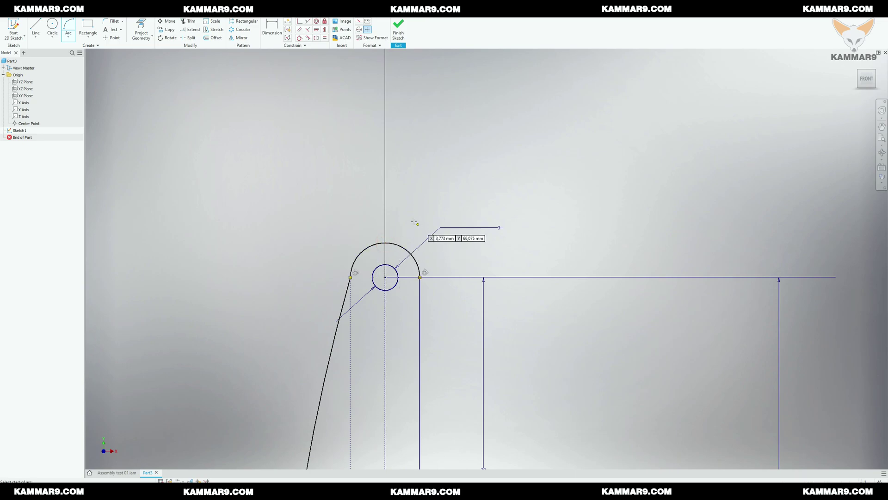
pyautogui.press('Escape')
# Step: Close the profile's lower end with a three-point arc of 4 mm radius around the bottom circle
pyautogui.scroll(-5, 382, 212)
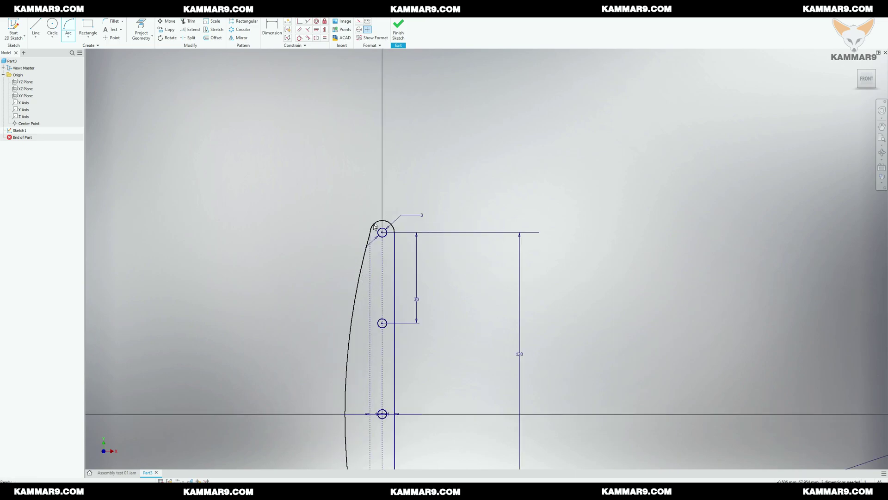
pyautogui.scroll(8, 362, 254)
pyautogui.scroll(-4, 361, 266)
pyautogui.scroll(-4, 361, 266)
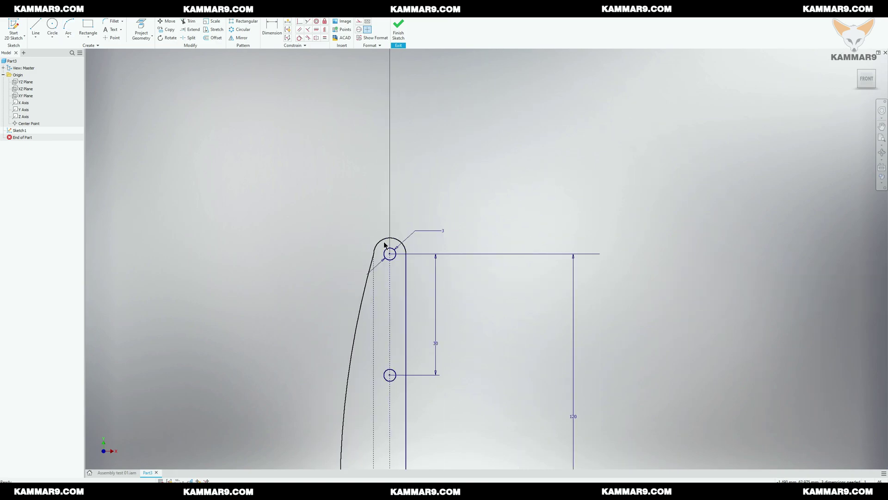
pyautogui.scroll(-4, 398, 278)
pyautogui.scroll(8, 389, 340)
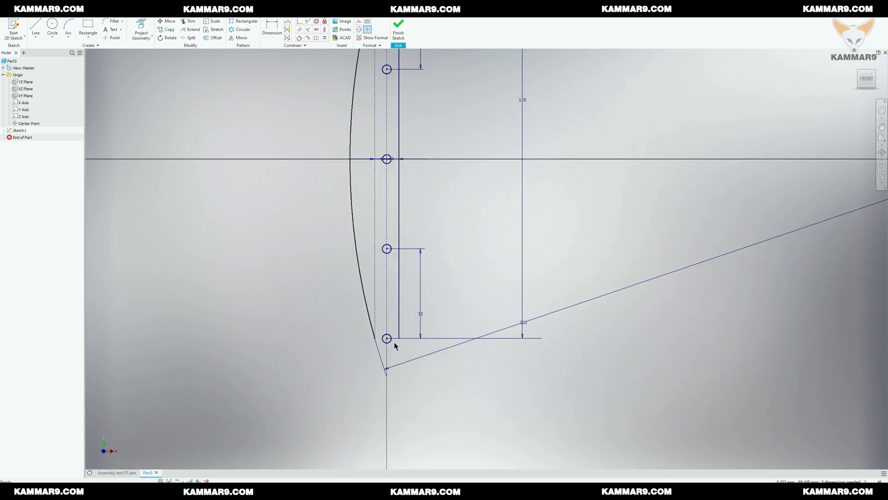
pyautogui.click(67, 27)
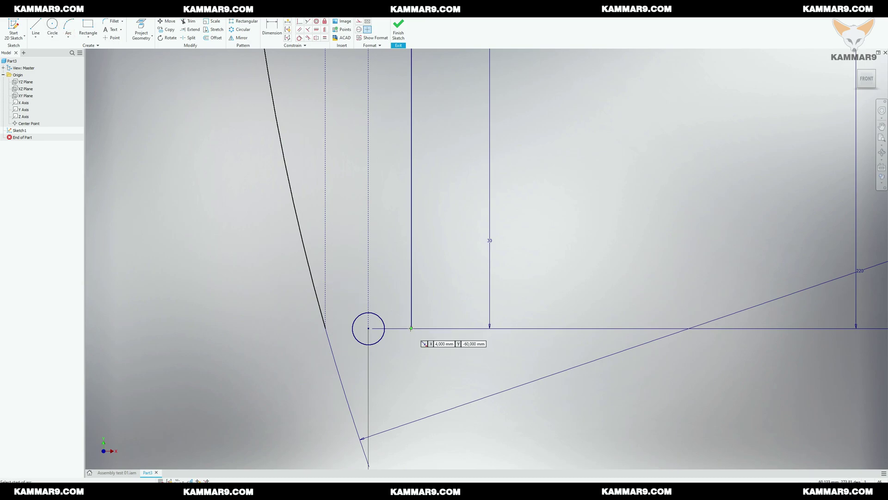
pyautogui.click(411, 328)
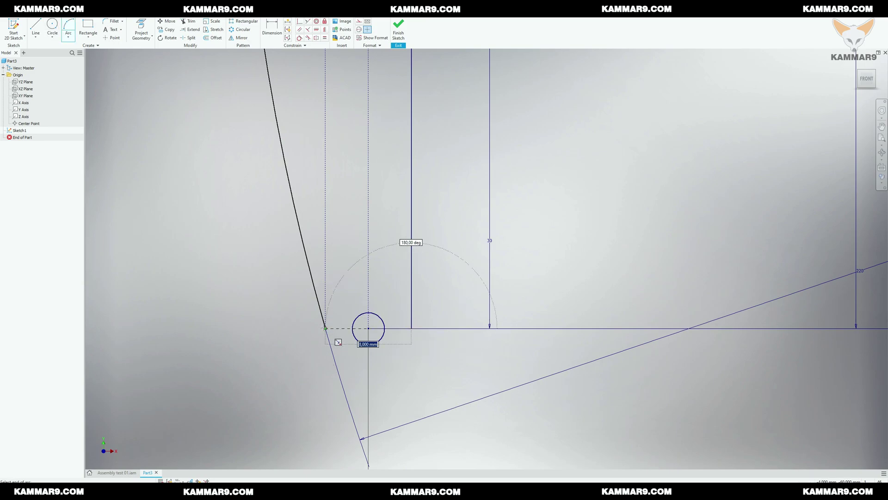
pyautogui.click(325, 328)
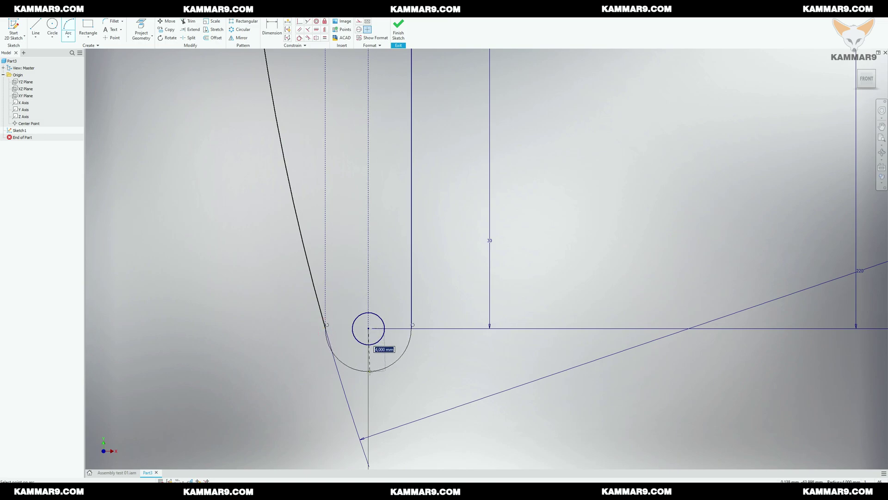
pyautogui.click(368, 370)
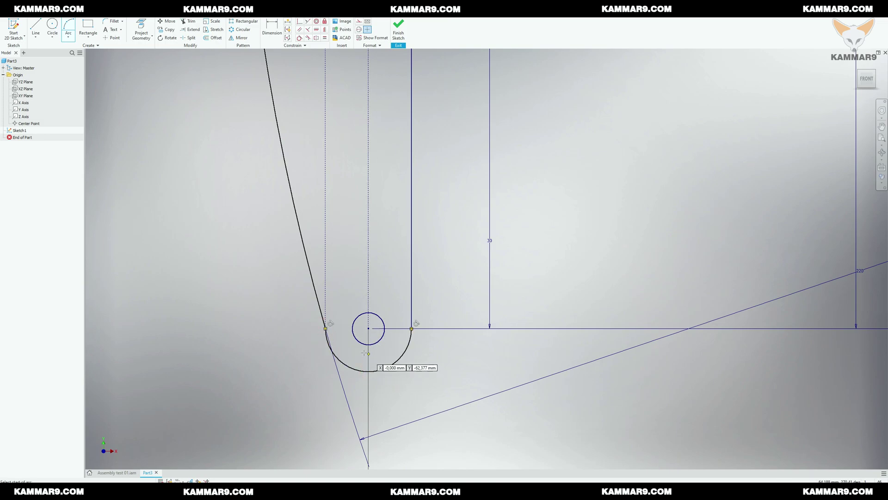
pyautogui.scroll(-5, 369, 360)
pyautogui.scroll(-3, 370, 364)
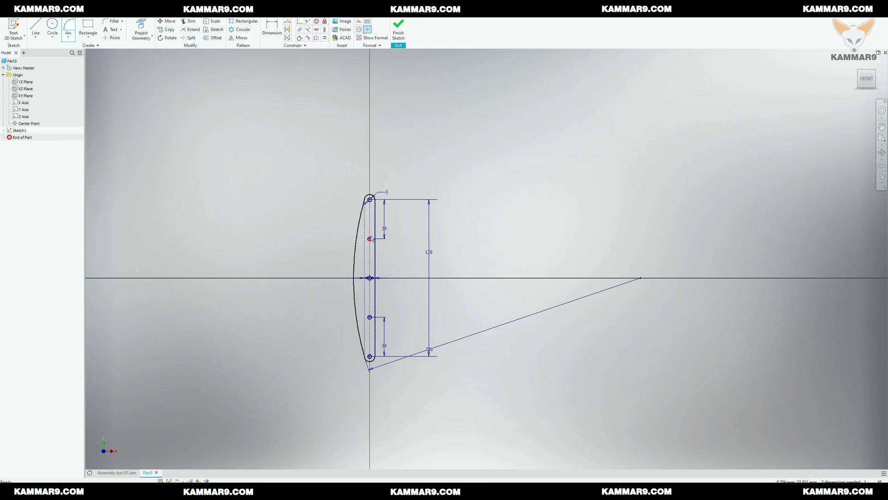
pyautogui.scroll(5, 371, 238)
pyautogui.press('Escape')
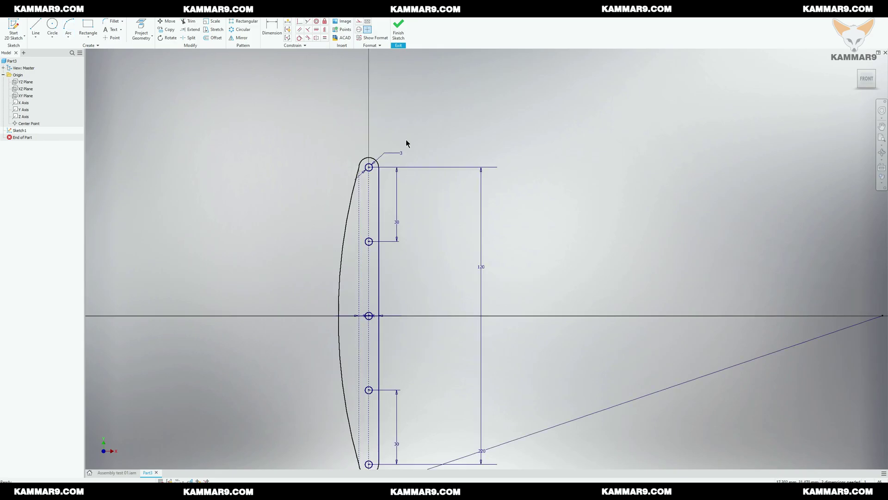
# Step: Finish the sketch and extrude the closed profile, excluding the five holes, symmetrically by 10 mm
pyautogui.click(398, 29)
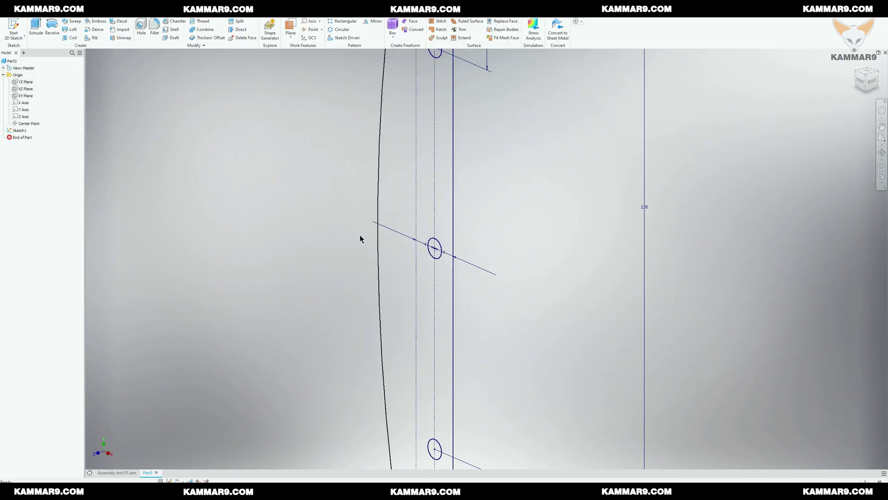
pyautogui.click(36, 28)
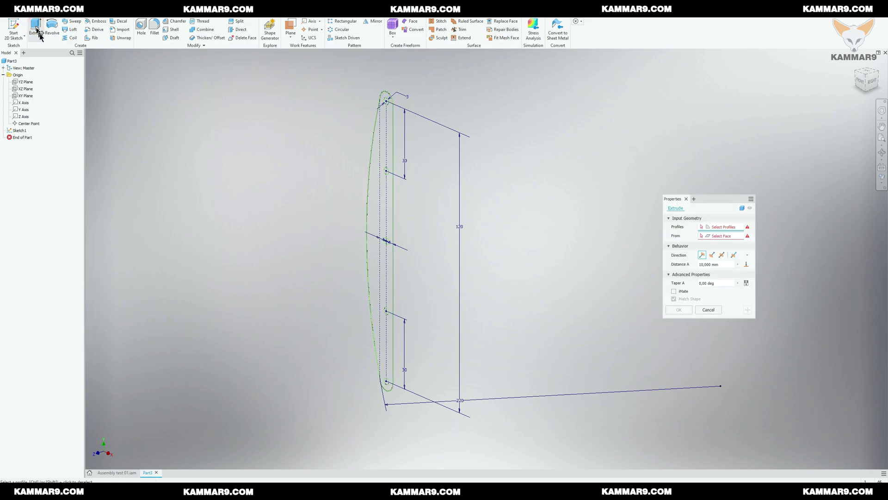
pyautogui.click(374, 206)
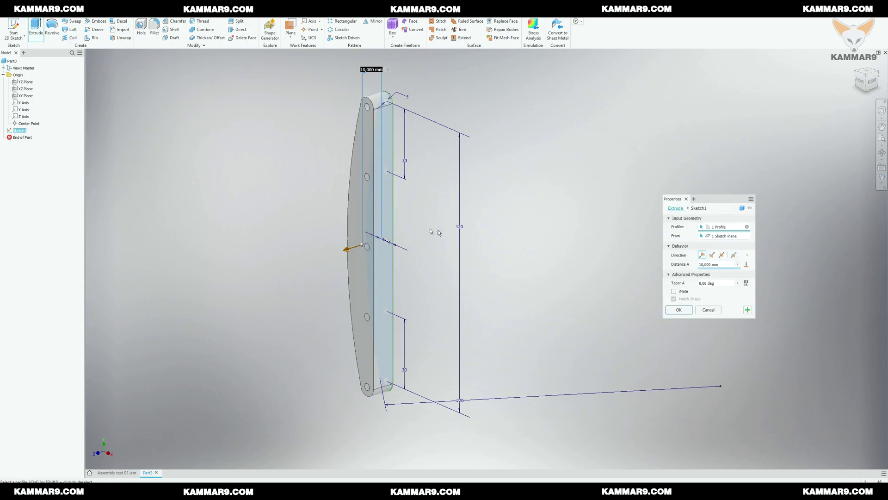
pyautogui.click(721, 256)
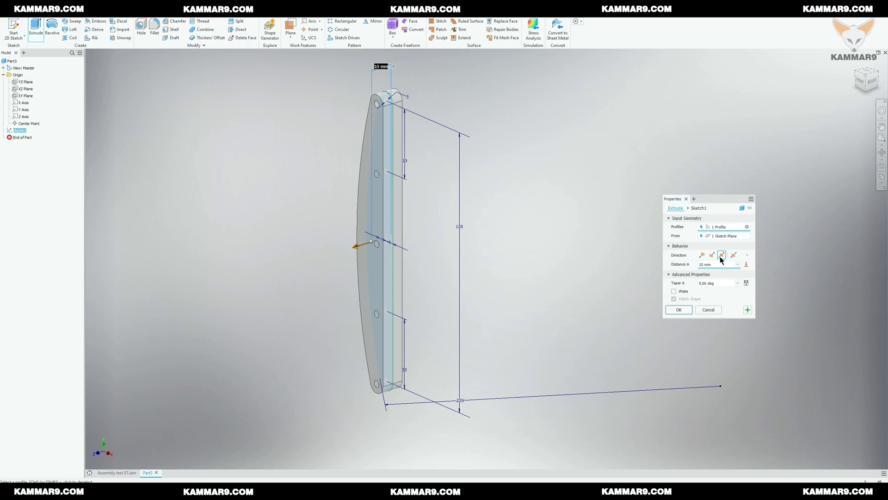
pyautogui.click(679, 309)
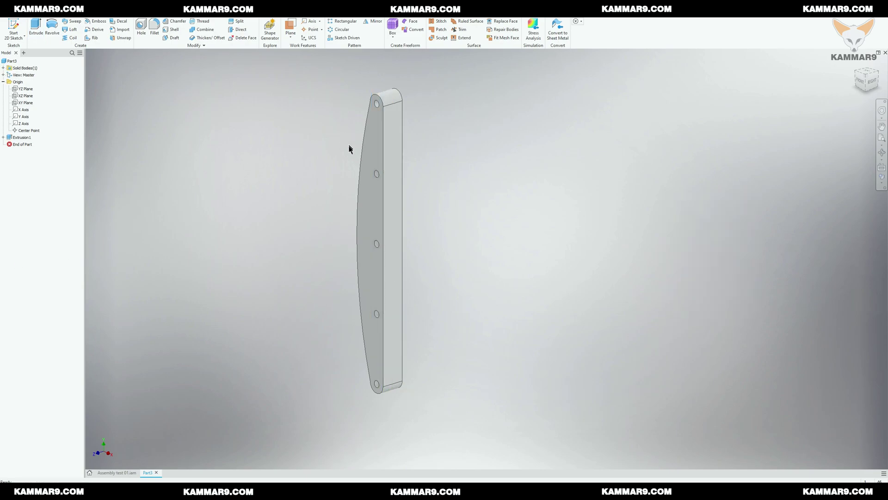
# Step: Fillet the two short edges where the curved side meets the rounded ends with a 10 mm radius
pyautogui.keyDown('shift'); pyautogui.moveTo(315, 207); pyautogui.dragTo(423, 214, button='middle'); pyautogui.keyUp('shift')
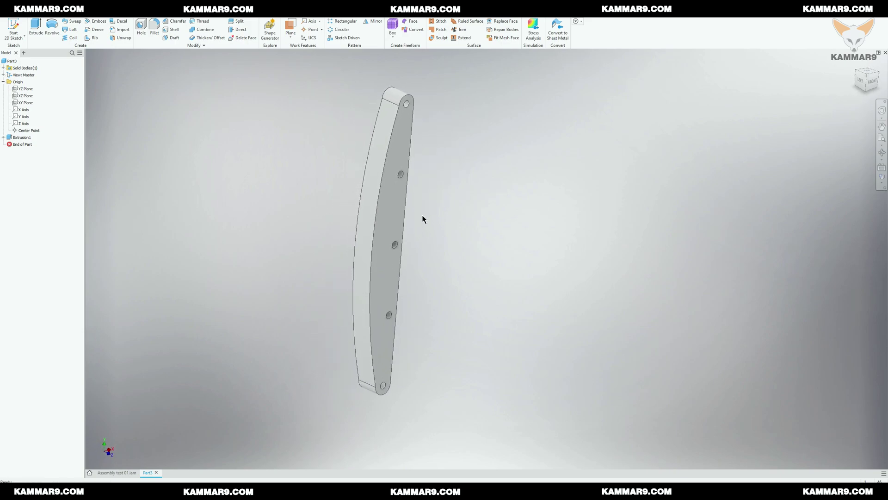
pyautogui.press('f')
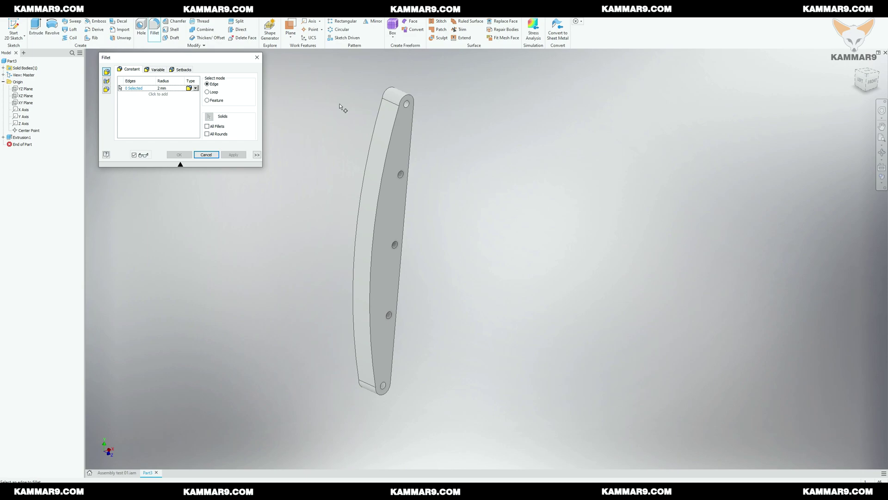
pyautogui.click(172, 88)
pyautogui.write('10')
pyautogui.click(390, 100)
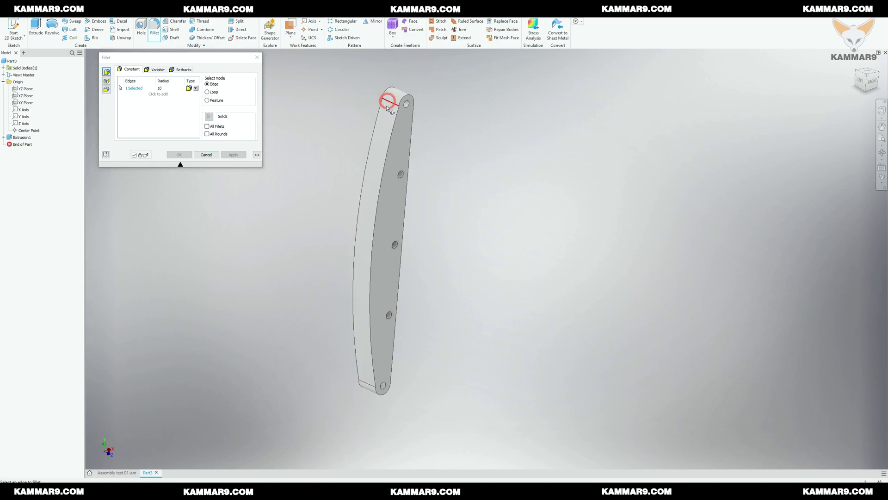
pyautogui.click(369, 386)
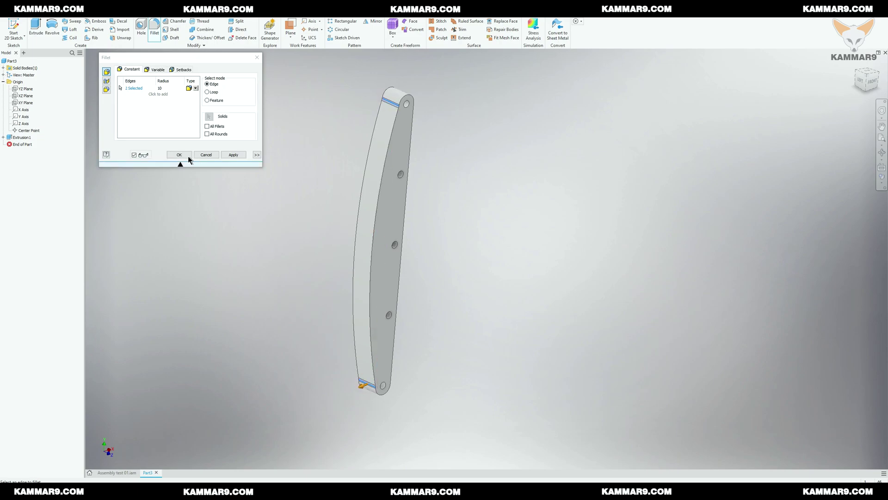
pyautogui.click(185, 155)
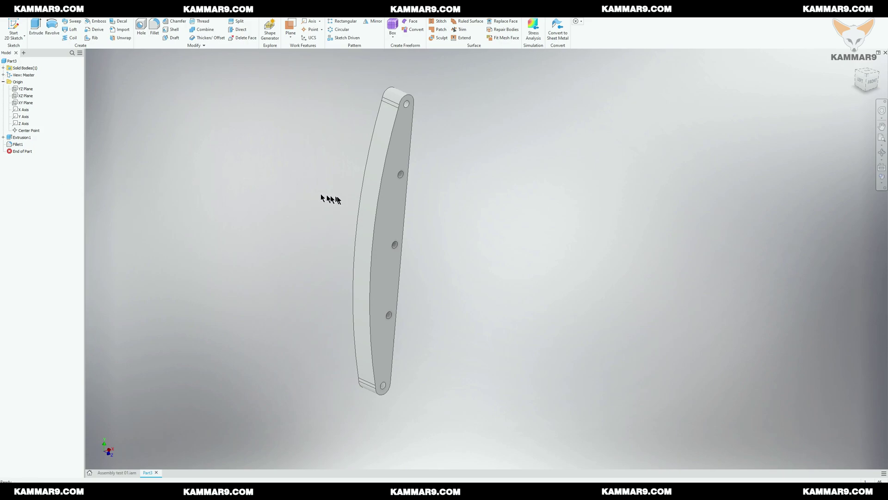
# Step: Create a sketch on the part's flat front face and project the face's outline and holes into it
pyautogui.click(392, 212)
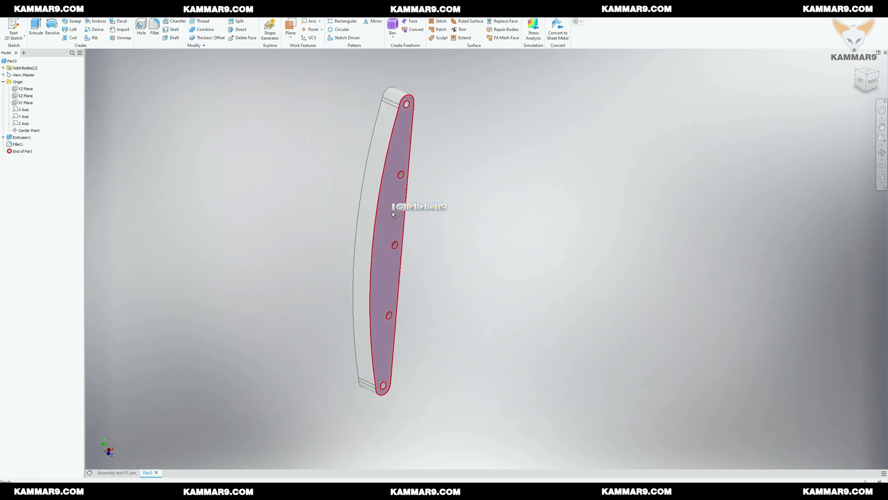
pyautogui.click(443, 208)
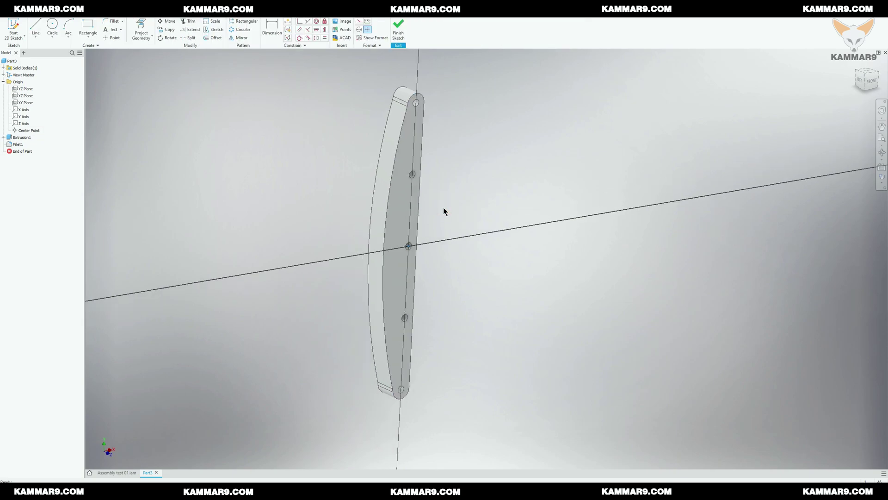
pyautogui.scroll(3, 533, 205)
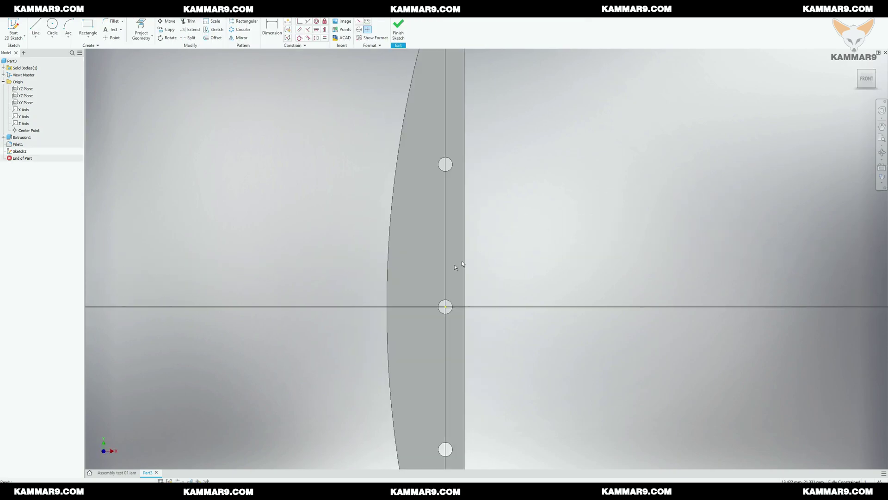
pyautogui.scroll(-2, 462, 260)
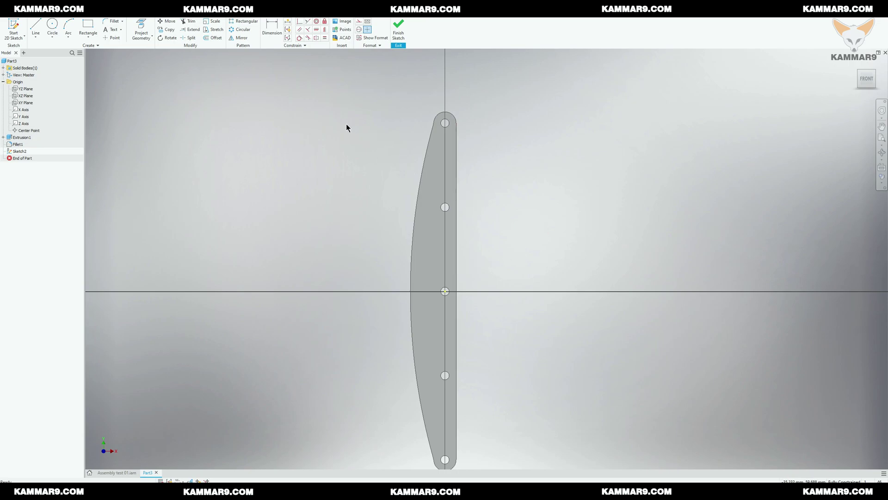
pyautogui.click(142, 28)
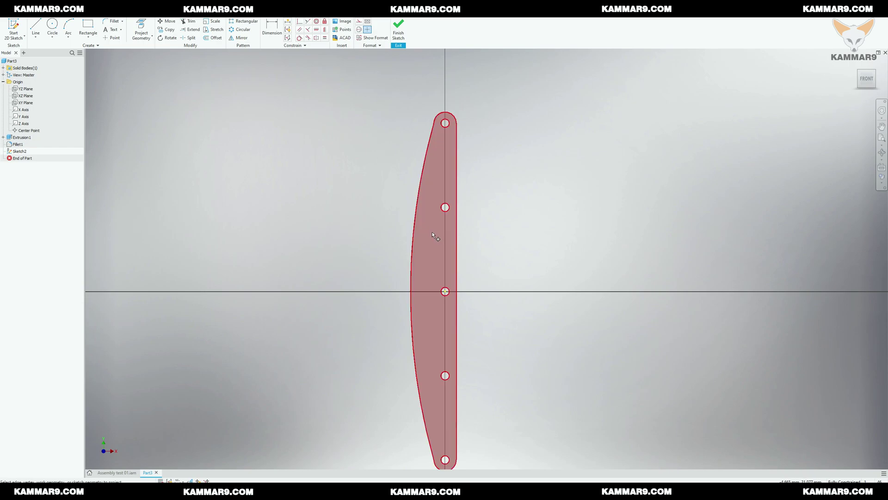
pyautogui.click(432, 233)
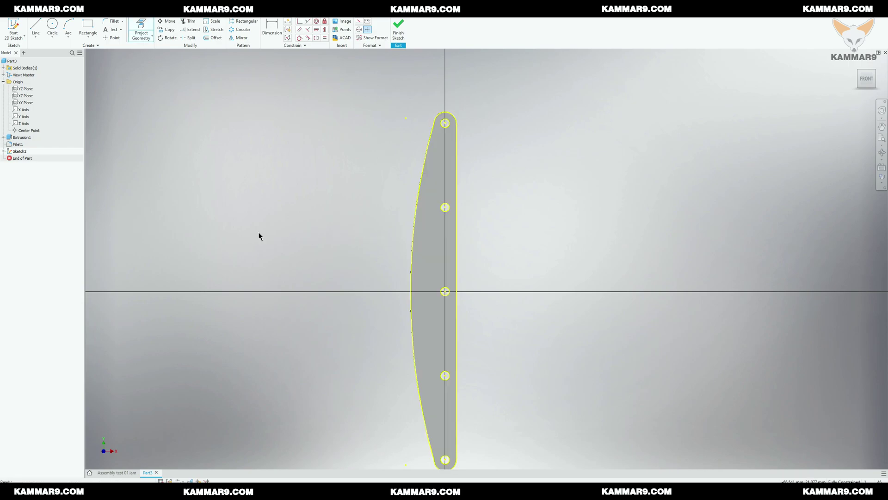
pyautogui.press('Escape')
# Step: Offset the projected outer outline inward by 2 mm
pyautogui.click(411, 232)
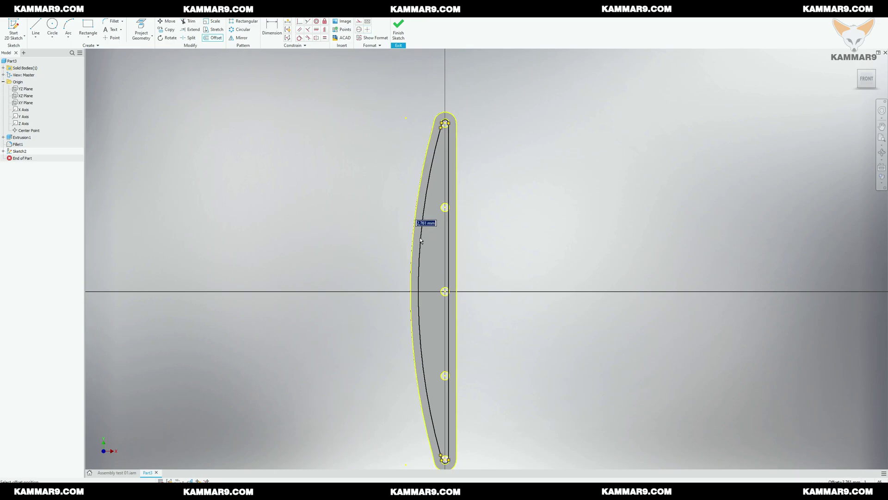
pyautogui.write('2')
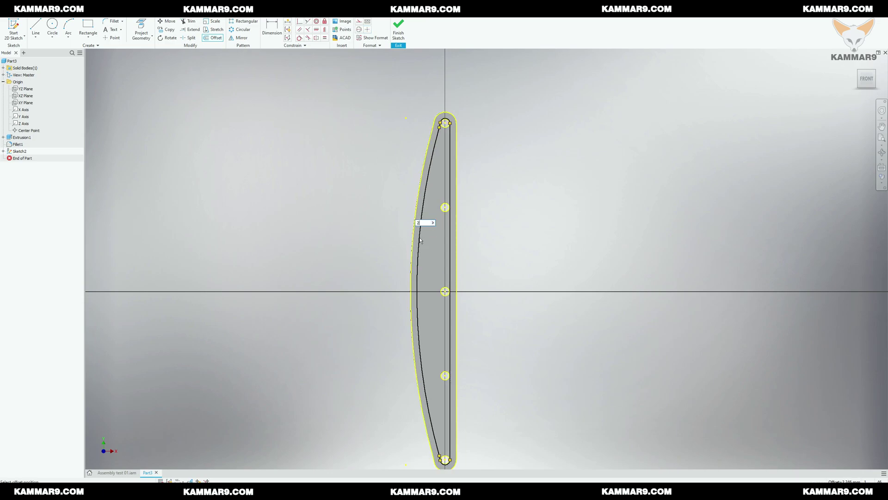
pyautogui.press('Return')
# Step: Offset the projected circles of the two uppermost holes outward by 2 mm
pyautogui.scroll(5, 460, 123)
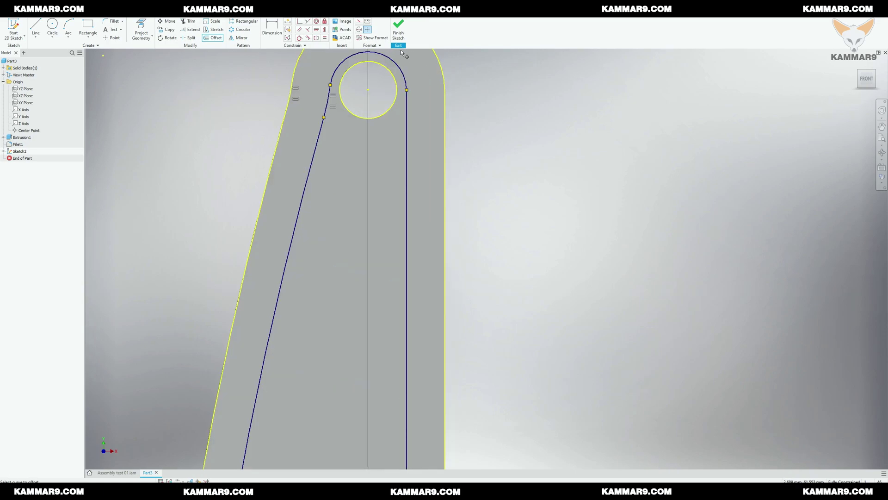
pyautogui.click(393, 79)
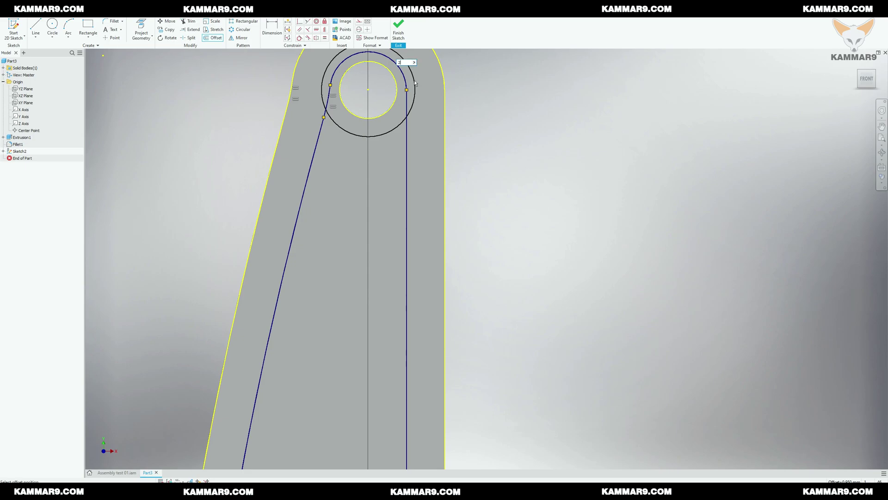
pyautogui.click(393, 153)
pyautogui.scroll(-4, 391, 158)
pyautogui.scroll(-3, 391, 159)
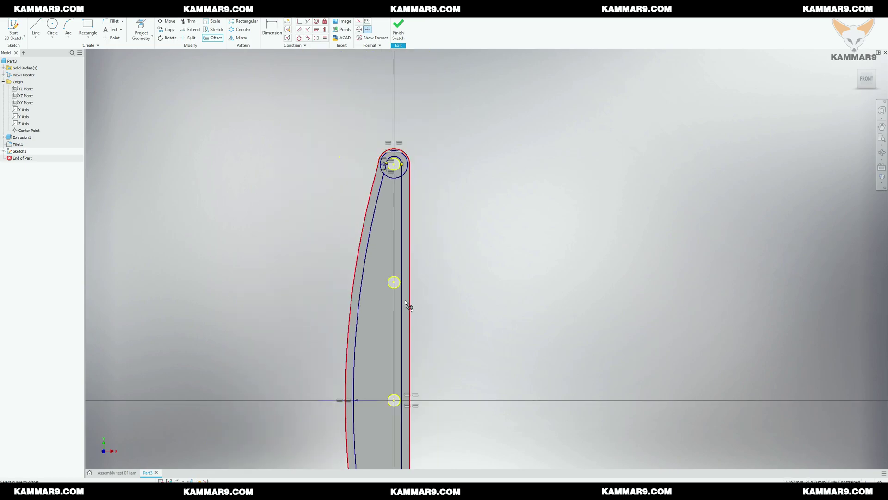
pyautogui.scroll(4, 401, 289)
pyautogui.click(397, 278)
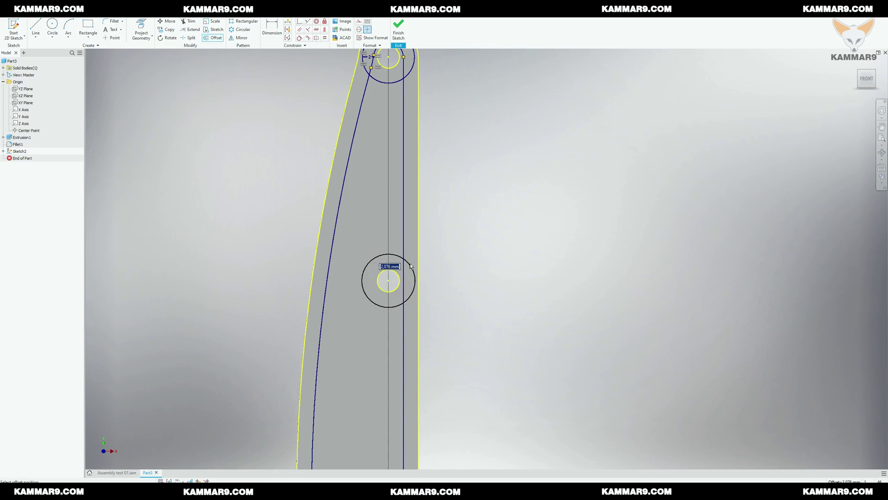
pyautogui.write('2')
pyautogui.press('Return')
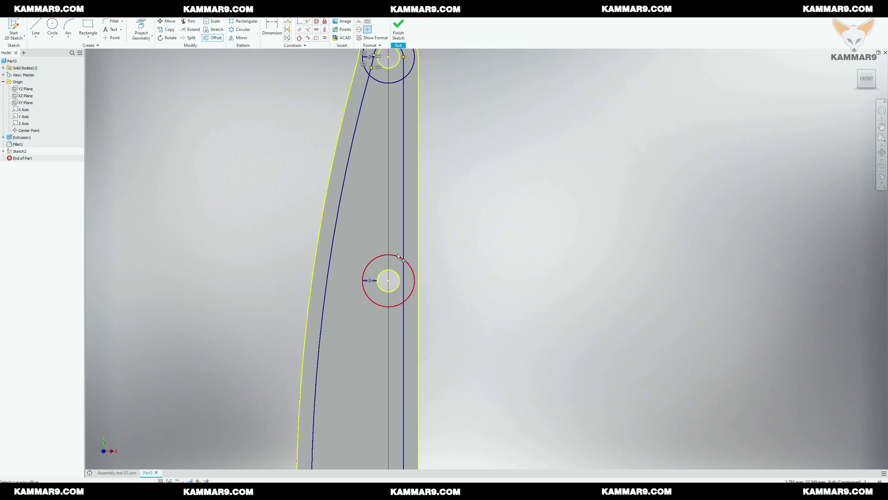
# Step: Offset the circles of the middle hole and the hole below it outward by 2 mm
pyautogui.scroll(-5, 401, 259)
pyautogui.scroll(5, 398, 311)
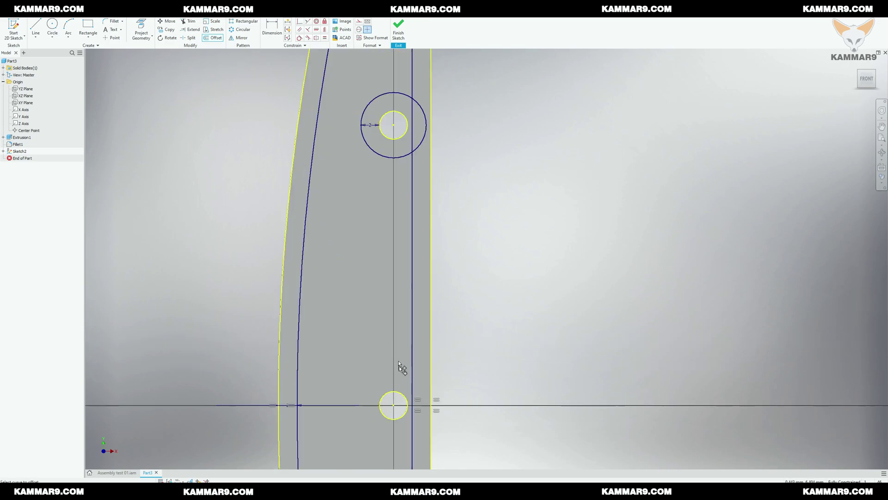
pyautogui.click(402, 394)
pyautogui.press('Return')
pyautogui.scroll(-5, 403, 376)
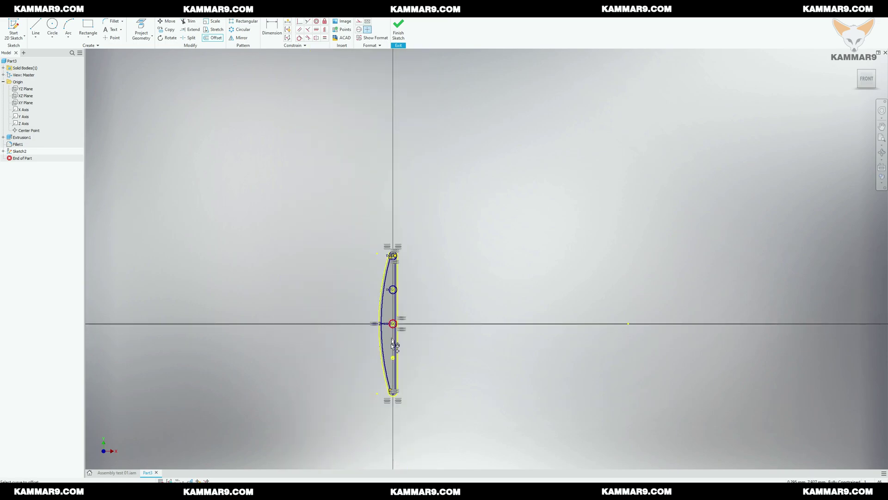
pyautogui.scroll(5, 402, 374)
pyautogui.click(404, 373)
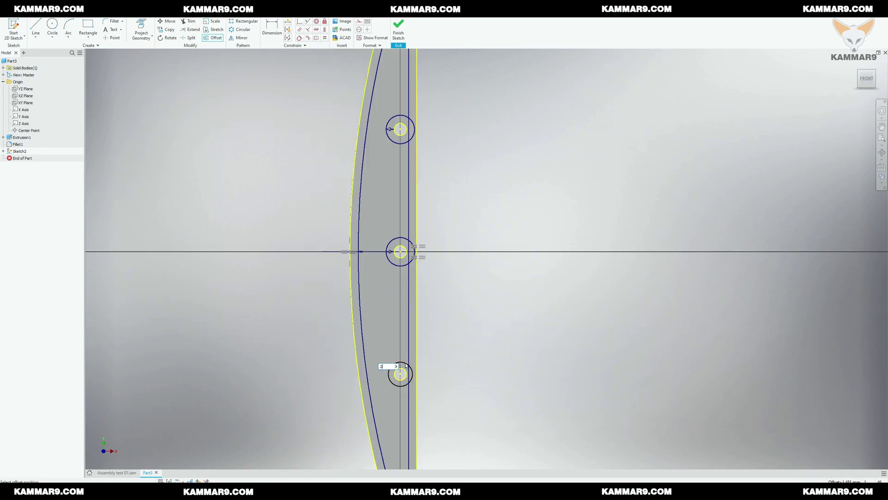
pyautogui.press('Return')
# Step: Offset the lowest hole's circle outward by 2 mm and end the Offset command
pyautogui.scroll(-3, 400, 352)
pyautogui.scroll(6, 410, 444)
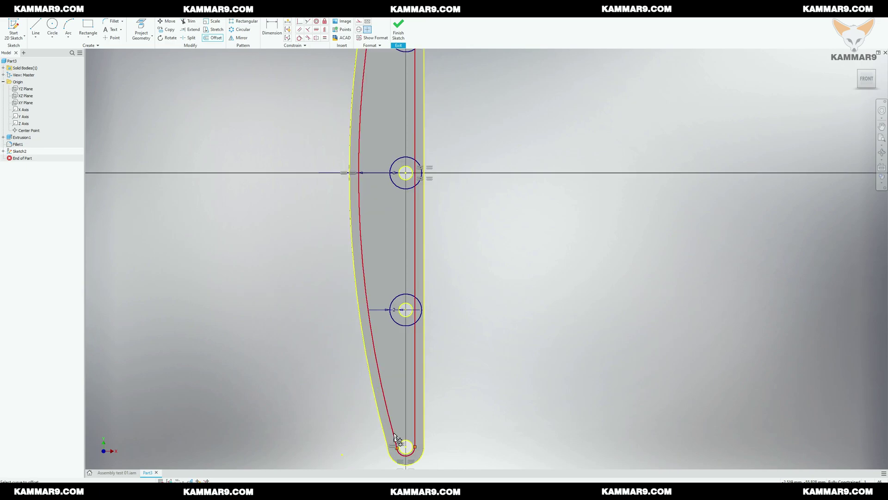
pyautogui.click(413, 448)
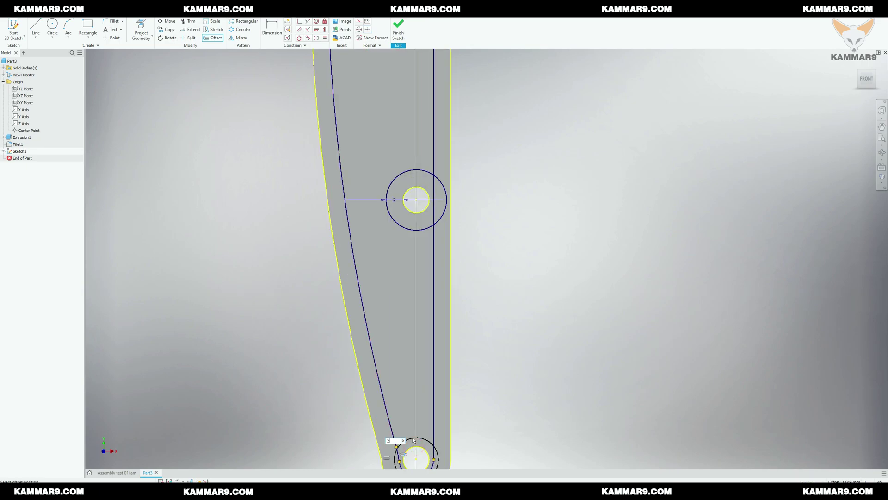
pyautogui.press('Return')
pyautogui.scroll(-5, 481, 349)
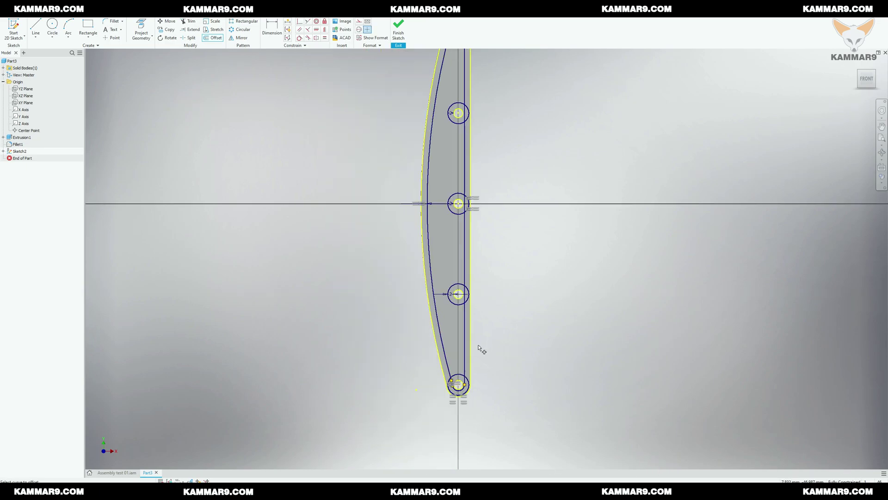
pyautogui.scroll(3, 492, 287)
pyautogui.press('Escape')
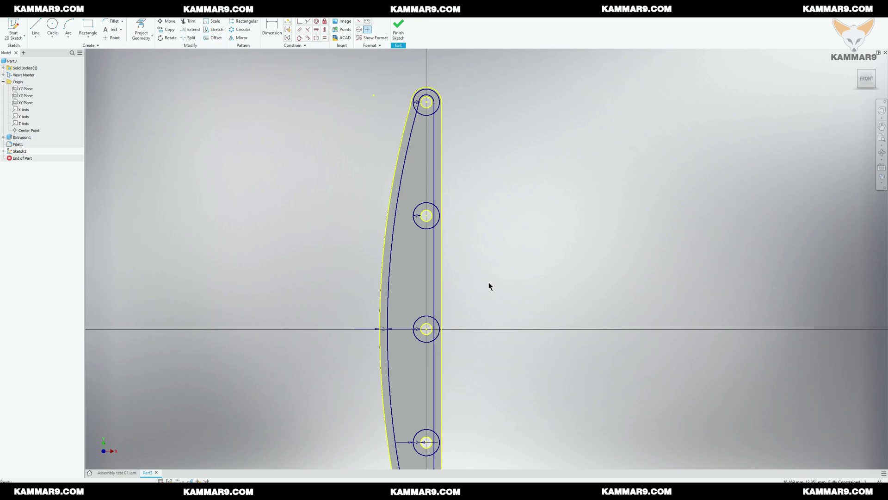
pyautogui.scroll(-3, 452, 273)
pyautogui.scroll(4, 434, 283)
pyautogui.scroll(-2, 396, 271)
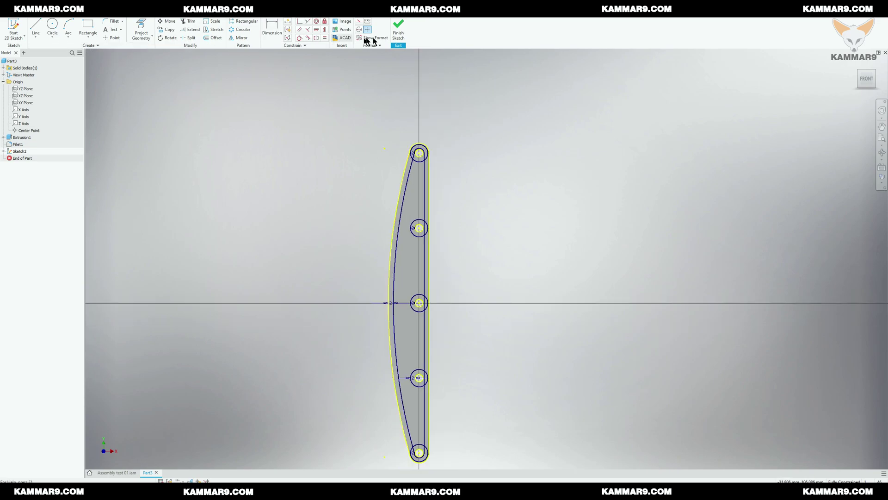
# Step: Finish the sketch and extrude the inner region, excluding the rings around the holes, as a 1 mm deep cut into the face
pyautogui.click(398, 35)
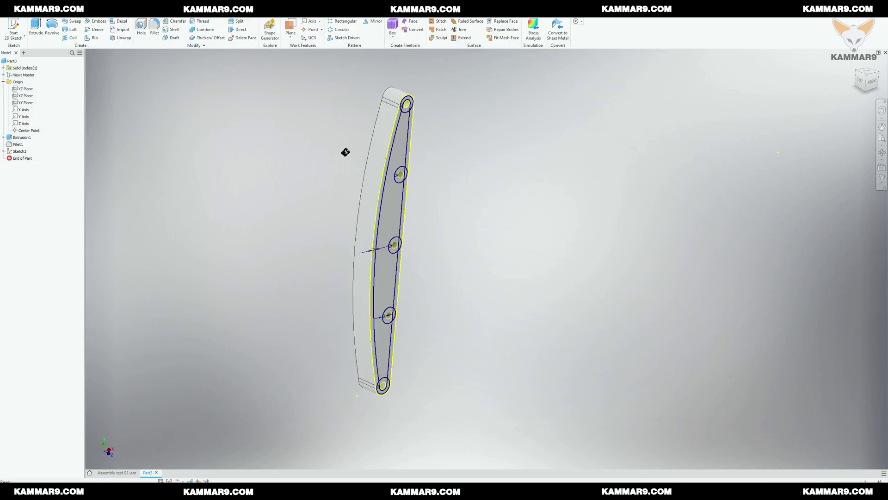
pyautogui.keyDown('shift'); pyautogui.moveTo(346, 152); pyautogui.dragTo(297, 153, button='middle'); pyautogui.keyUp('shift')
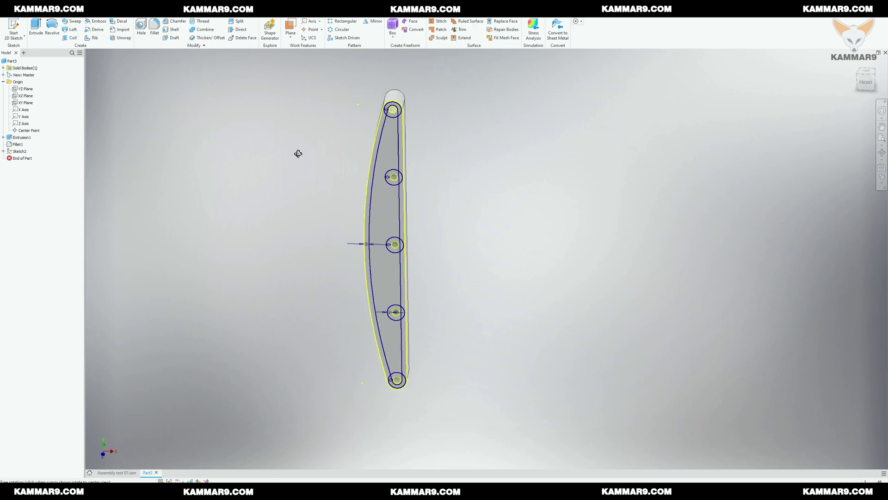
pyautogui.scroll(-6, 301, 189)
pyautogui.scroll(3, 352, 197)
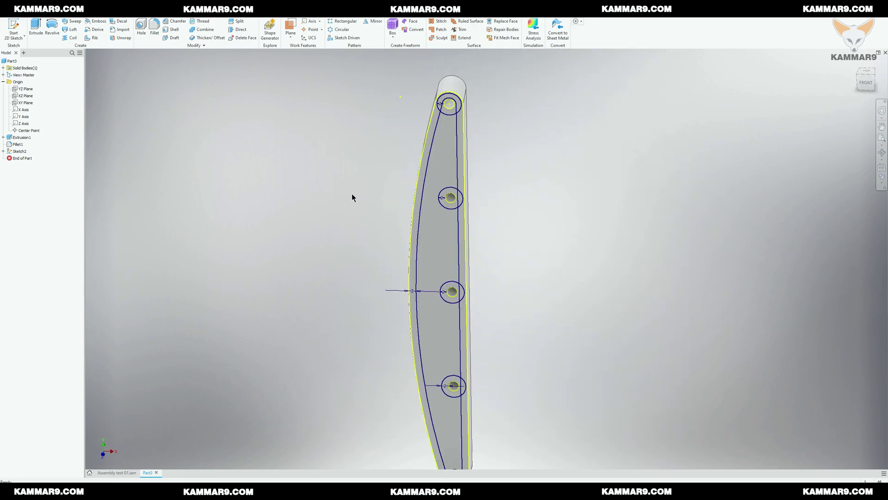
pyautogui.click(38, 32)
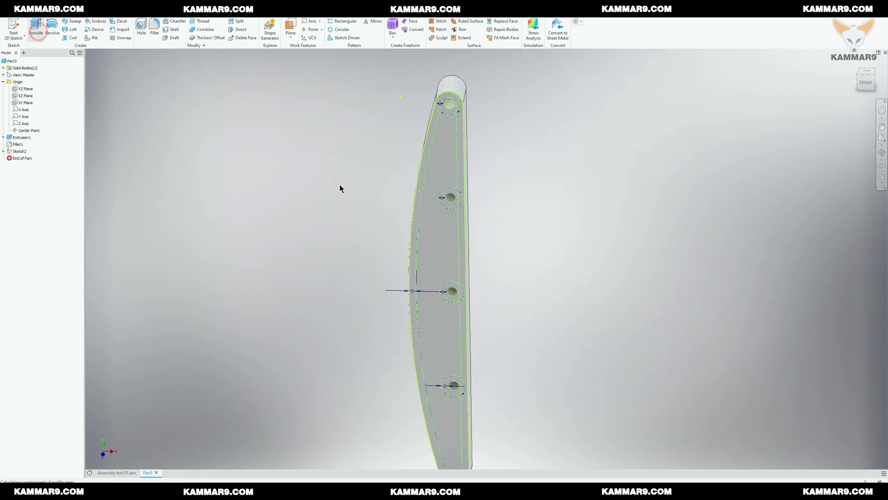
pyautogui.click(431, 222)
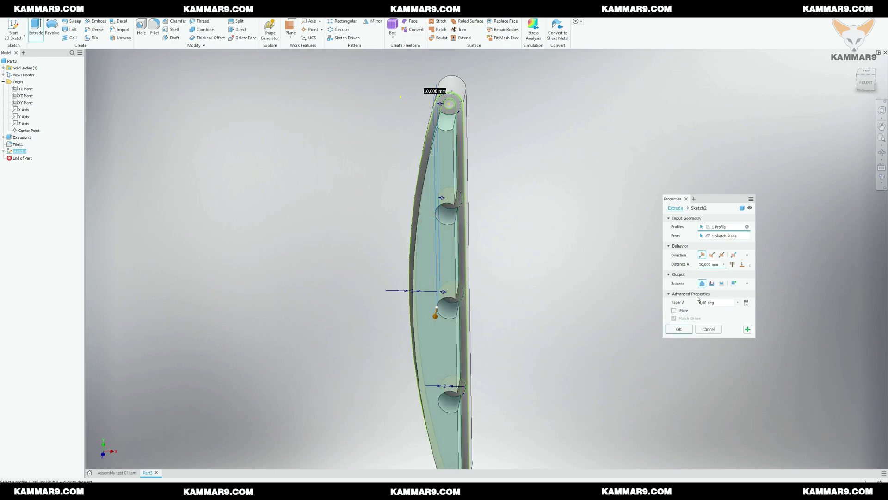
pyautogui.click(712, 283)
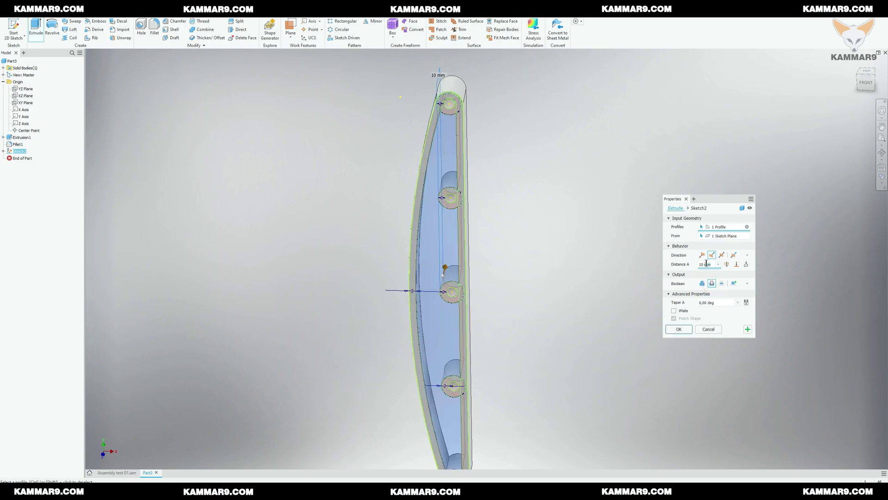
pyautogui.doubleClick(711, 265)
pyautogui.write('1')
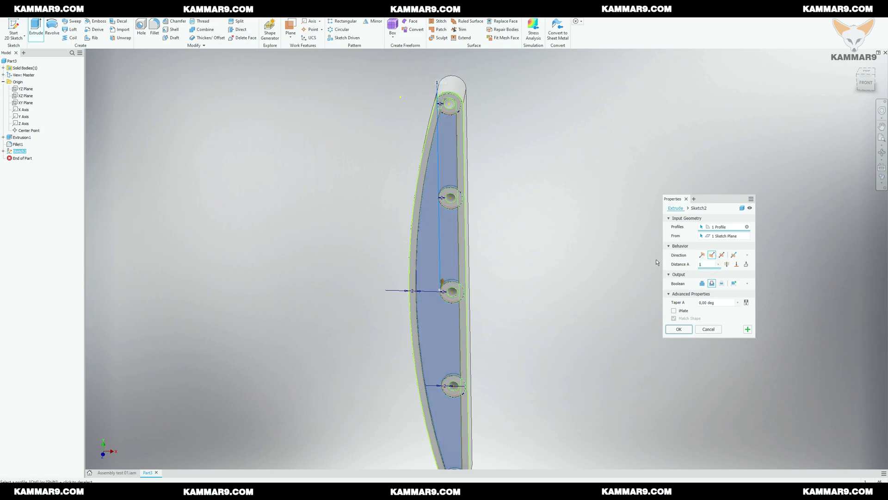
pyautogui.click(683, 329)
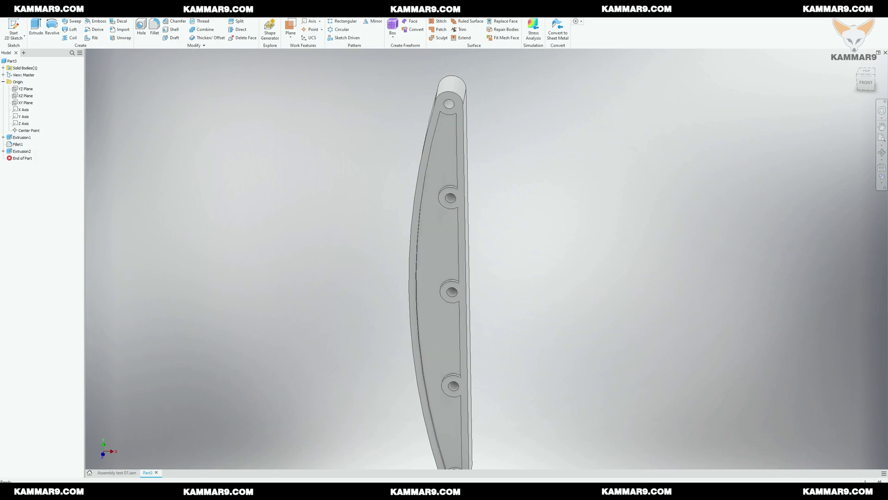
# Step: Create a sketch on the raised rim face surrounding the pocket
pyautogui.moveTo(272, 198); pyautogui.dragTo(312, 172, button='middle')
pyautogui.click(493, 237)
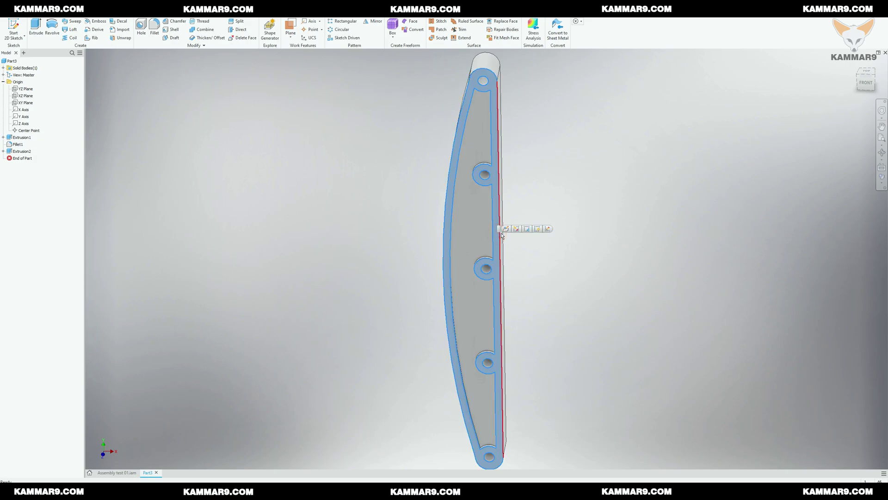
pyautogui.click(547, 229)
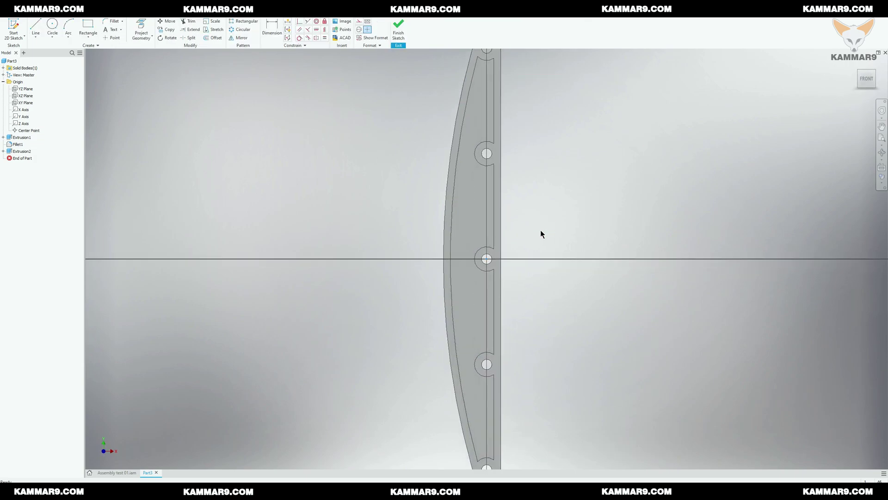
# Step: Draw four connected zigzag lines across the pocket, from its upper corner by the straight edge down to that edge between the second and middle holes
pyautogui.click(36, 27)
pyautogui.scroll(2, 462, 158)
pyautogui.scroll(4, 462, 158)
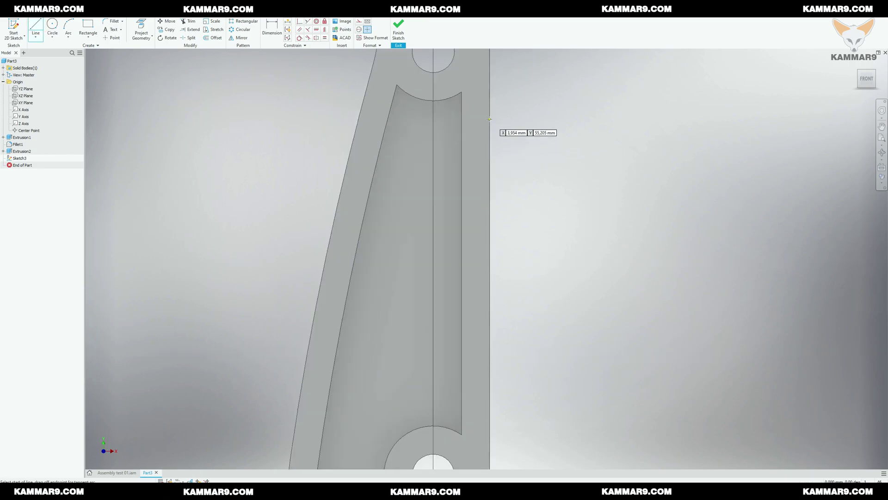
pyautogui.scroll(-3, 419, 116)
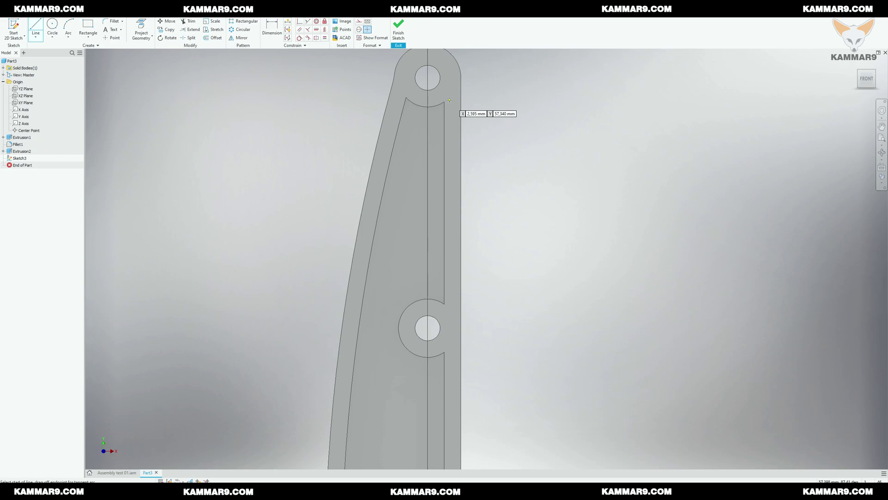
pyautogui.click(446, 99)
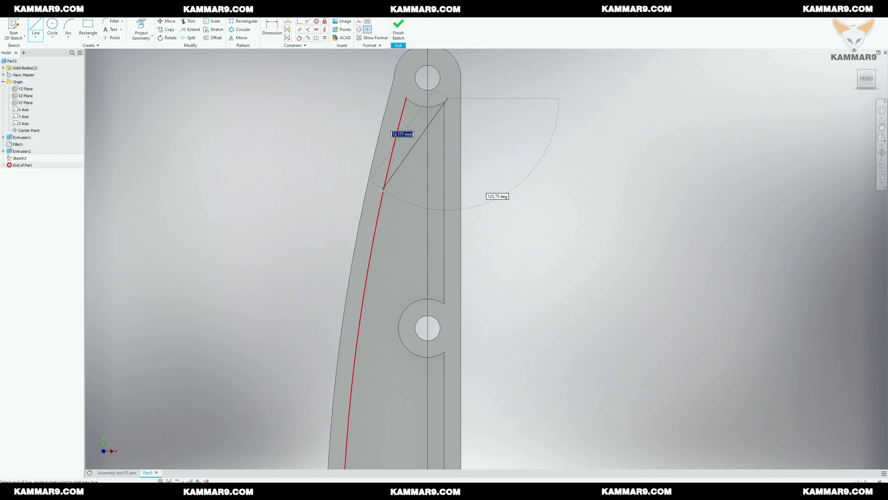
pyautogui.click(379, 196)
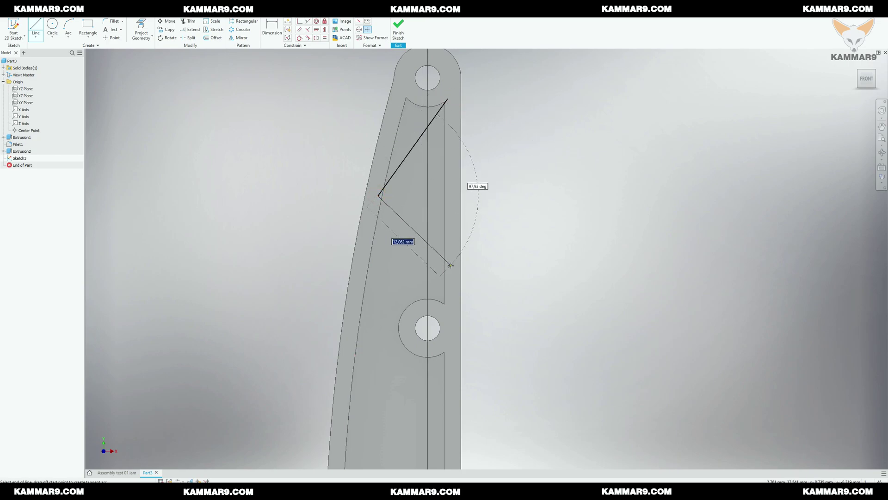
pyautogui.click(451, 265)
pyautogui.click(351, 348)
pyautogui.scroll(-2, 316, 232)
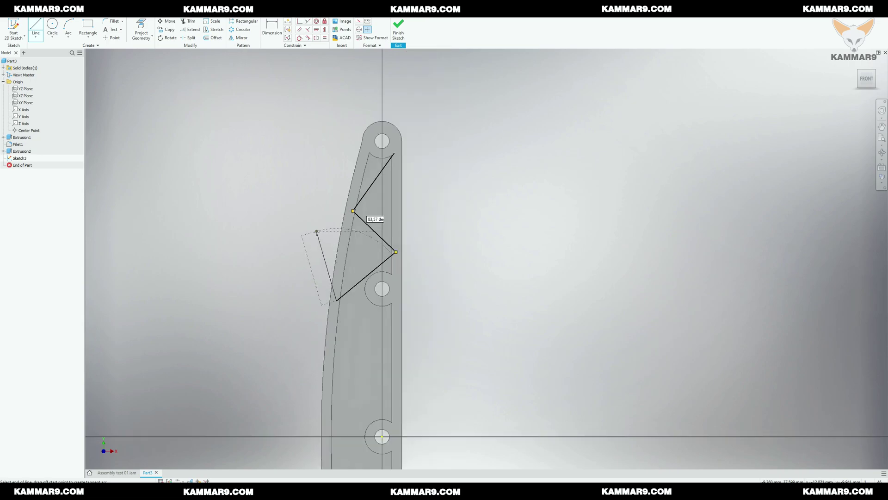
pyautogui.scroll(3, 352, 318)
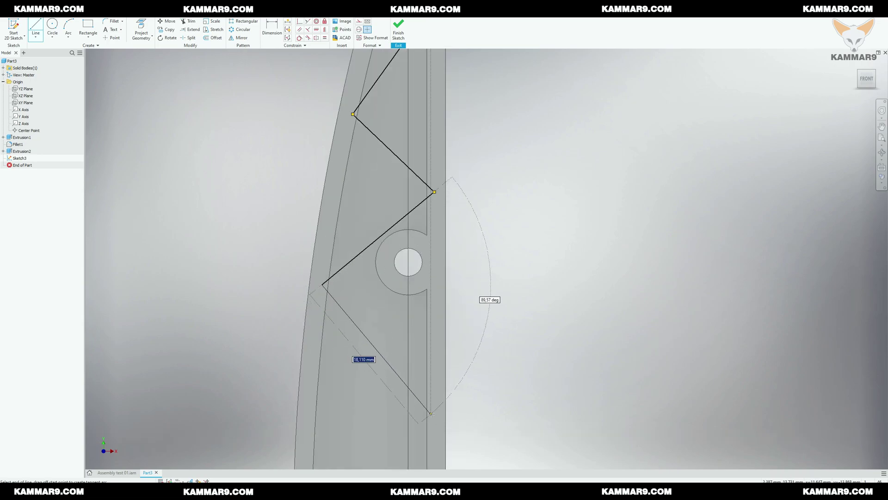
pyautogui.click(431, 413)
# Step: Continue the zigzag across the pocket with five more connected lines, ending beside the lowest hole's ring, and finish the sketch
pyautogui.scroll(-5, 431, 413)
pyautogui.scroll(3, 419, 282)
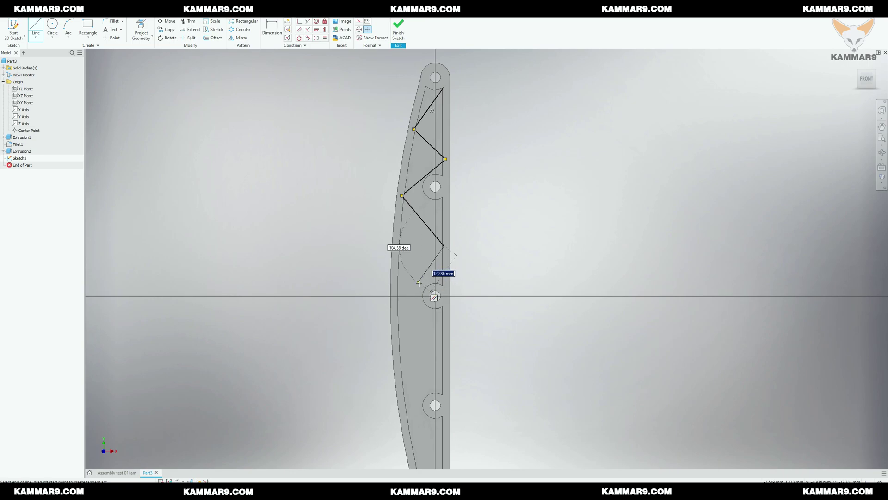
pyautogui.click(395, 292)
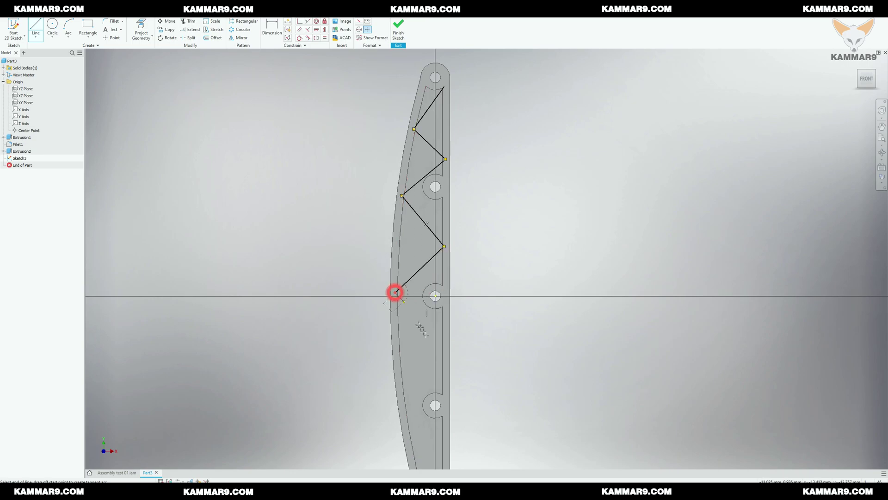
pyautogui.click(444, 352)
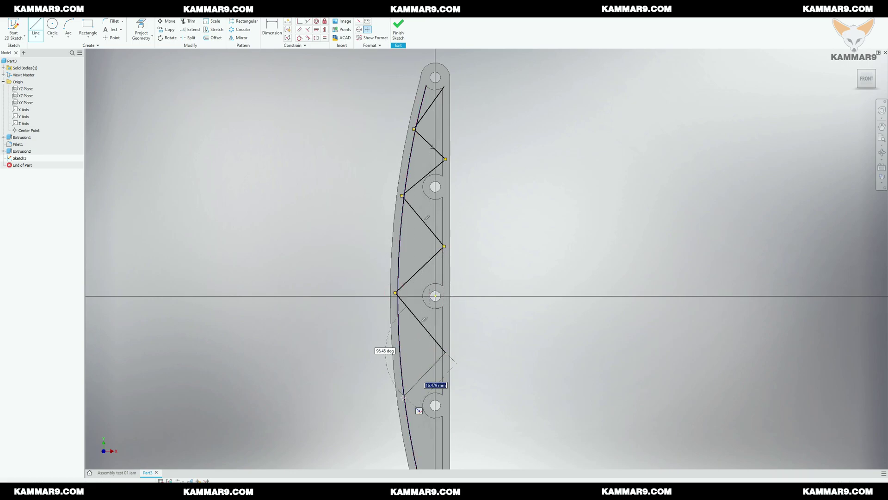
pyautogui.click(402, 398)
pyautogui.scroll(-3, 402, 397)
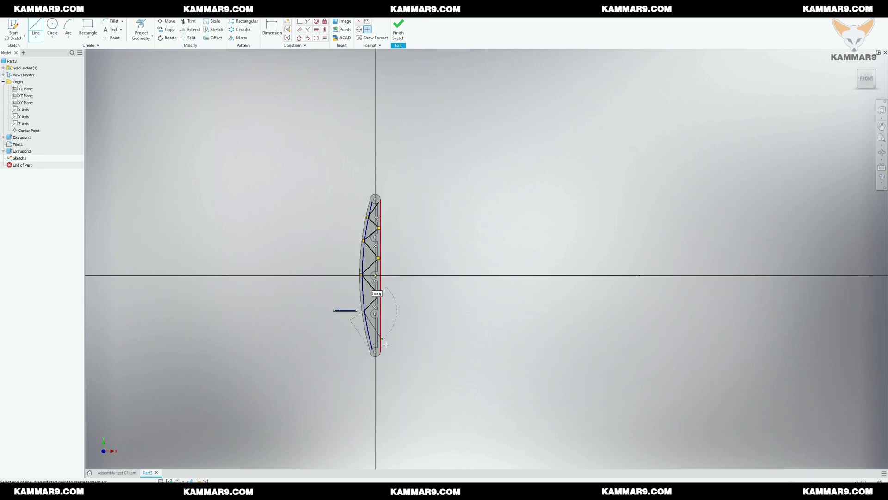
pyautogui.scroll(4, 362, 290)
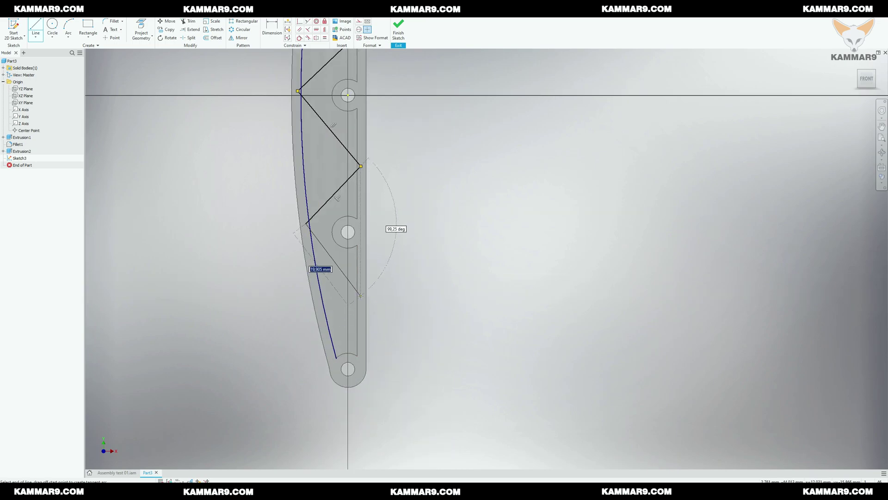
pyautogui.click(361, 296)
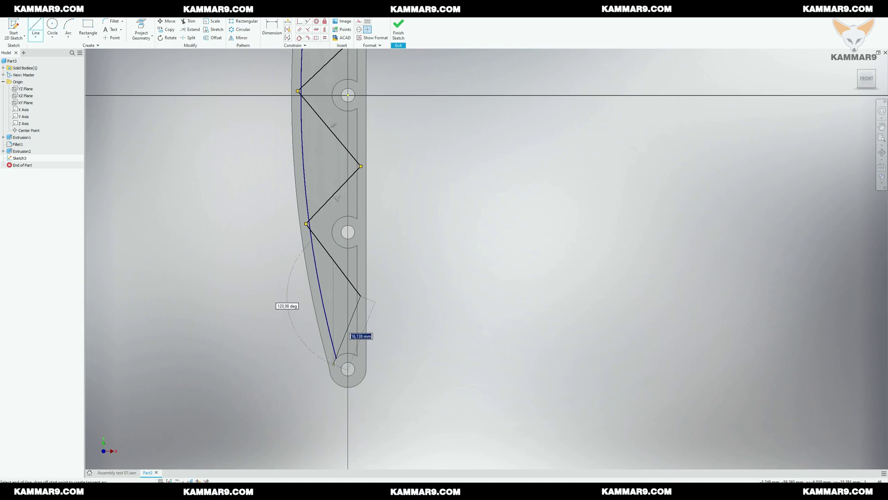
pyautogui.scroll(3, 336, 364)
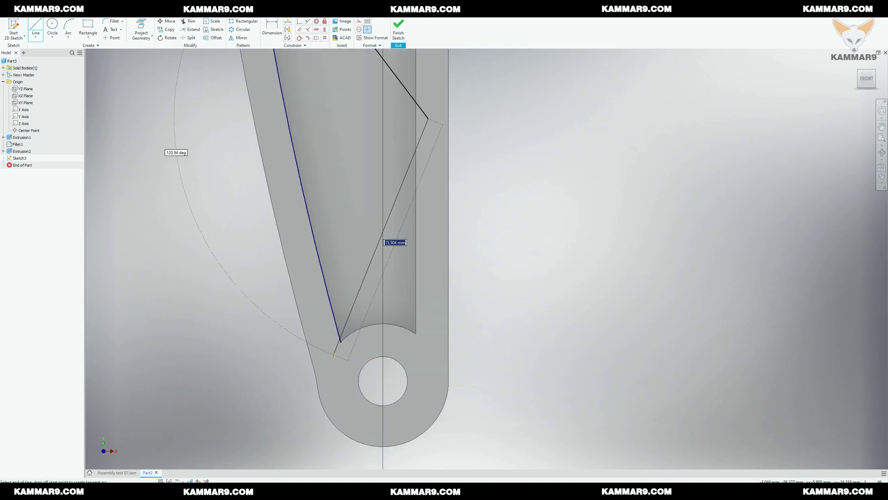
pyautogui.click(333, 354)
pyautogui.scroll(-5, 354, 355)
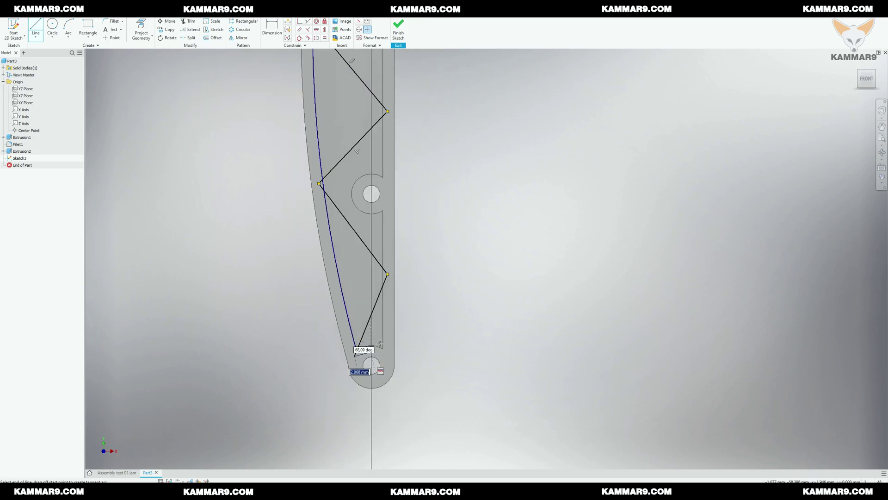
pyautogui.press('Escape')
pyautogui.scroll(-5, 403, 342)
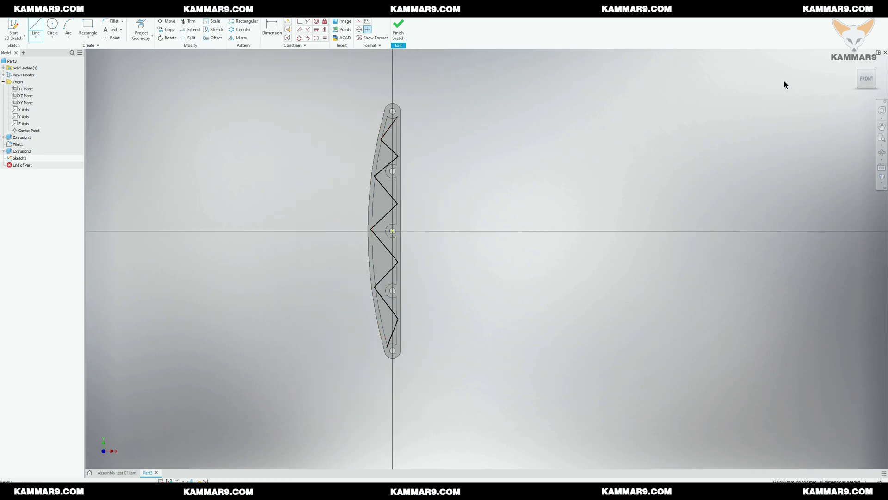
pyautogui.click(398, 28)
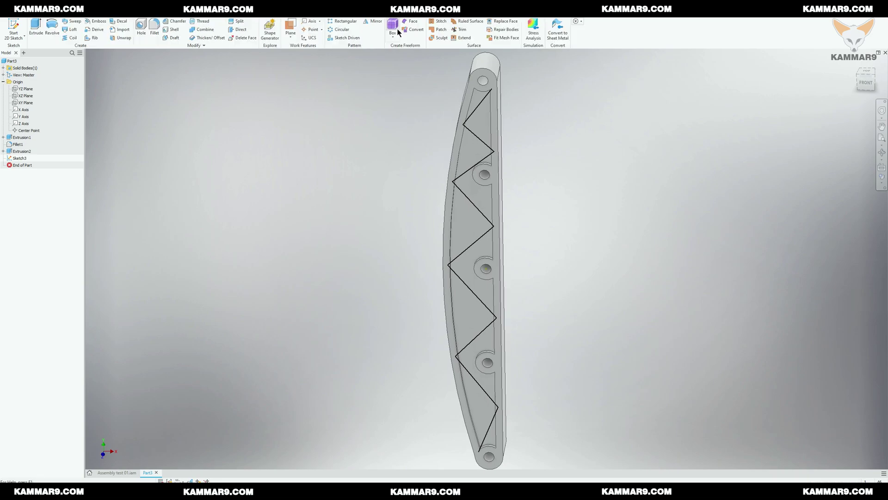
# Step: Extrude the nine zigzag lines as a surface from the sketch plane to the pocket's floor face
pyautogui.click(36, 28)
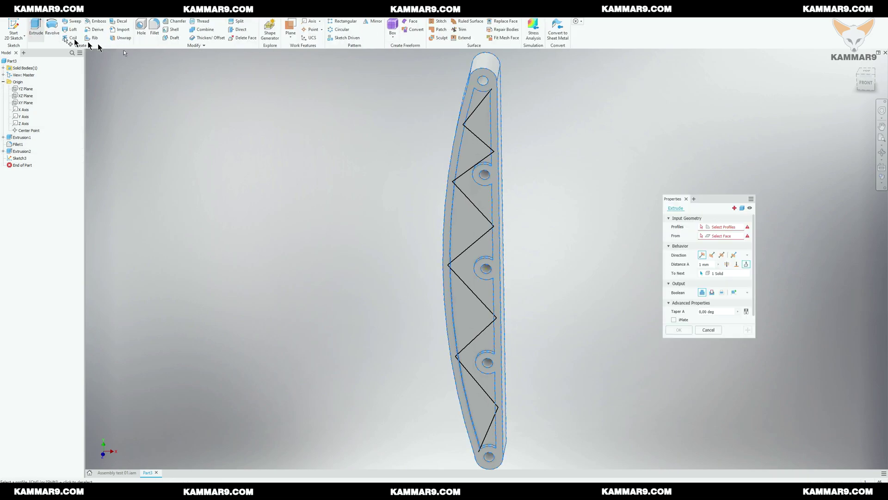
pyautogui.click(743, 209)
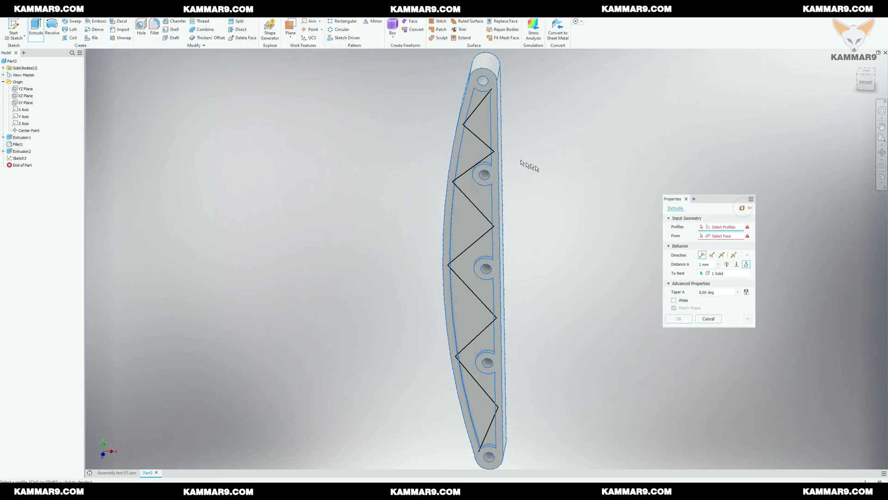
pyautogui.click(485, 159)
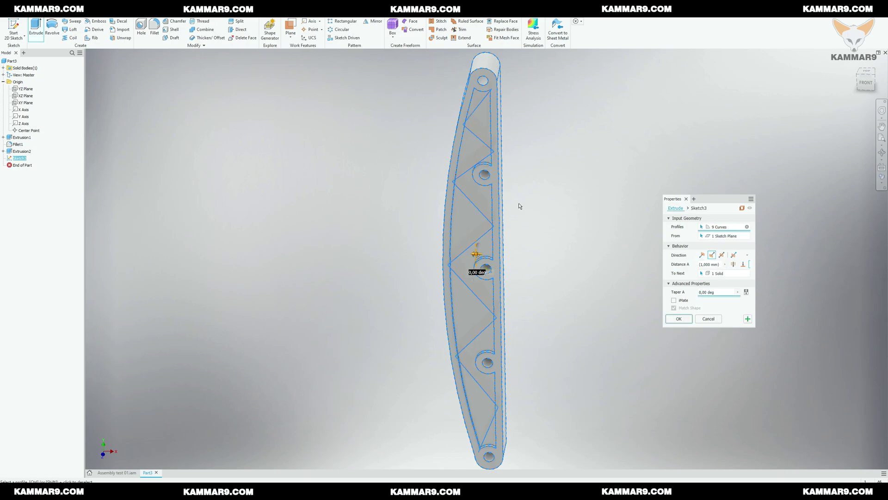
pyautogui.click(743, 265)
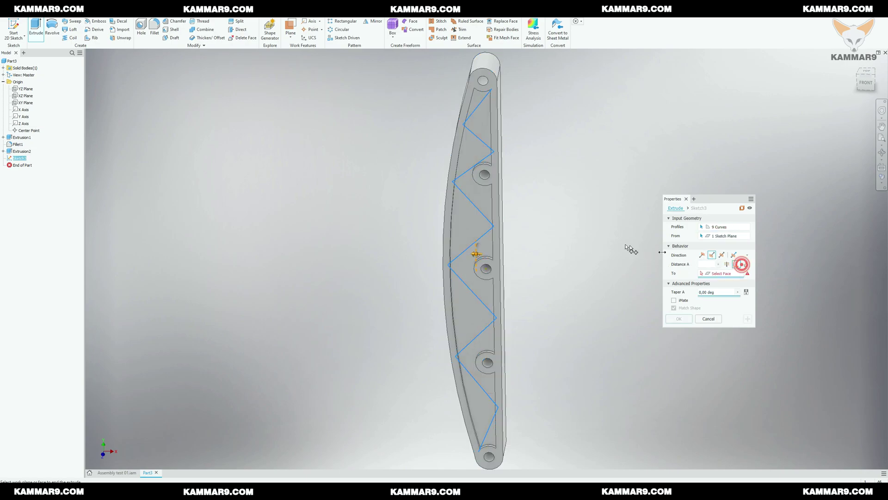
pyautogui.click(471, 222)
pyautogui.scroll(8, 486, 231)
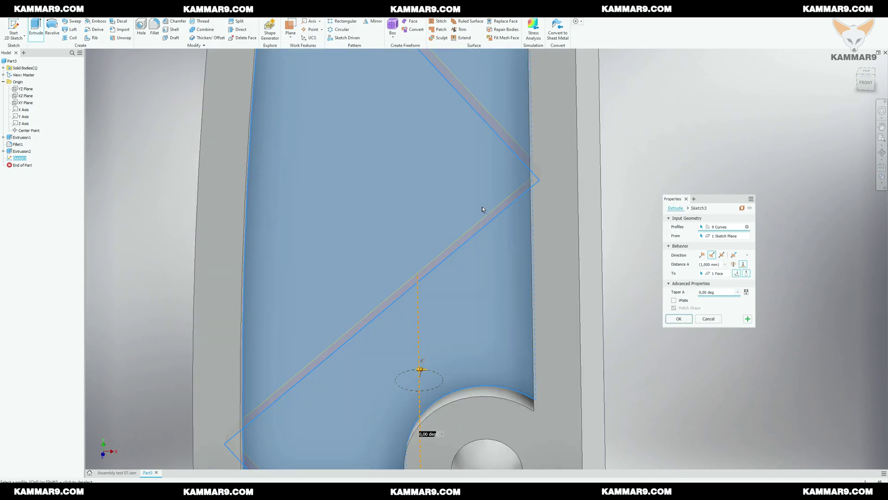
pyautogui.keyDown('shift'); pyautogui.moveTo(503, 214); pyautogui.dragTo(509, 214, button='middle'); pyautogui.keyUp('shift')
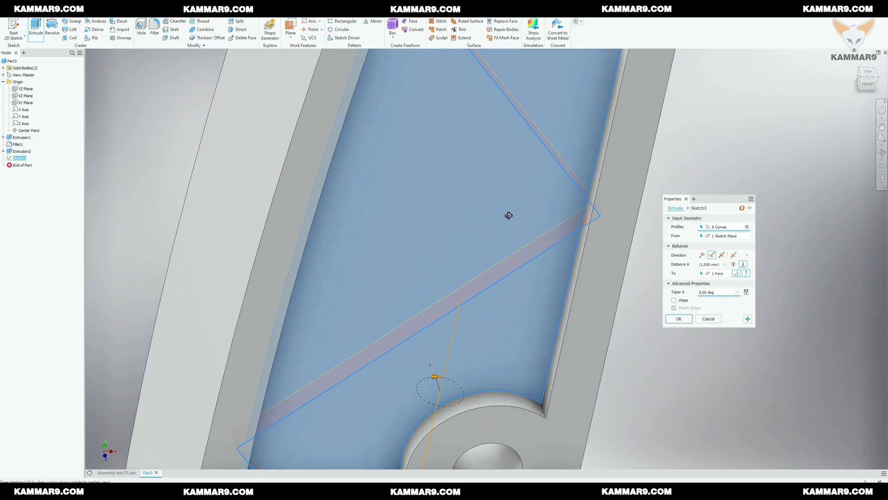
pyautogui.click(678, 319)
pyautogui.scroll(-8, 455, 216)
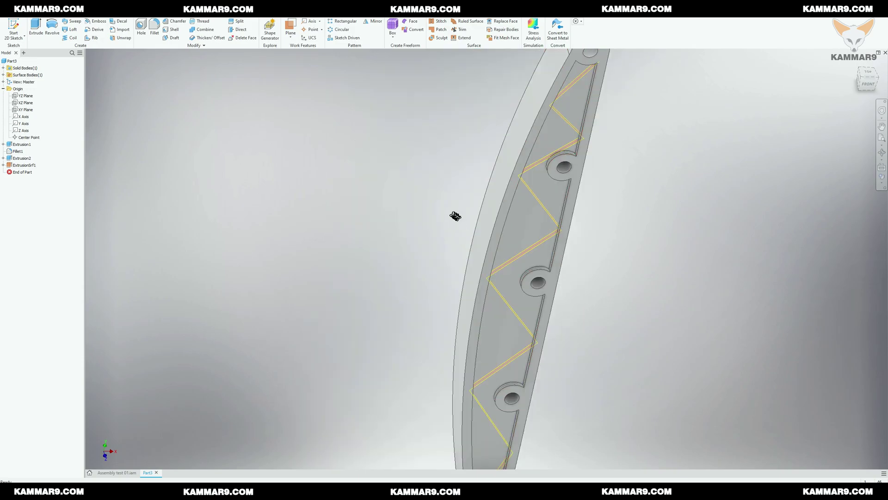
# Step: Thicken all nine faces of the zigzag surface into solid ribs with a 1 mm distance, applied symmetrically to both sides
pyautogui.keyDown('shift'); pyautogui.moveTo(455, 216); pyautogui.dragTo(372, 207, button='middle'); pyautogui.keyUp('shift')
pyautogui.scroll(-5, 426, 212)
pyautogui.click(18, 165)
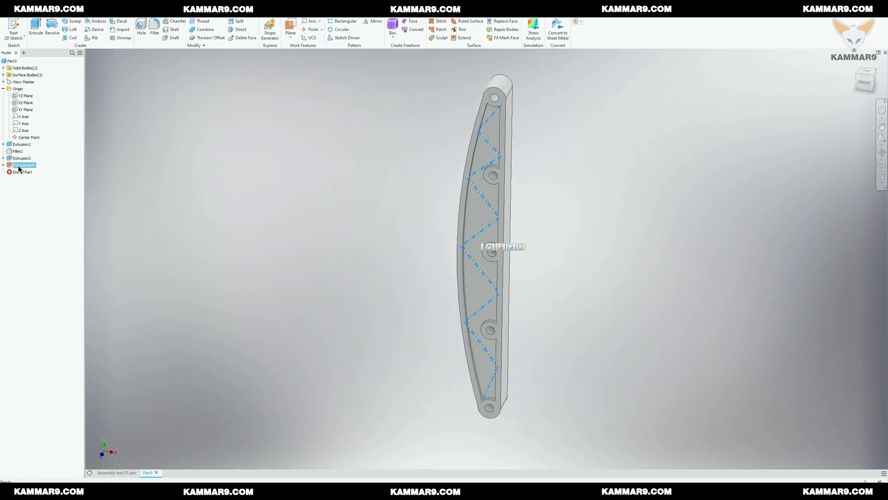
pyautogui.click(204, 37)
pyautogui.scroll(5, 526, 154)
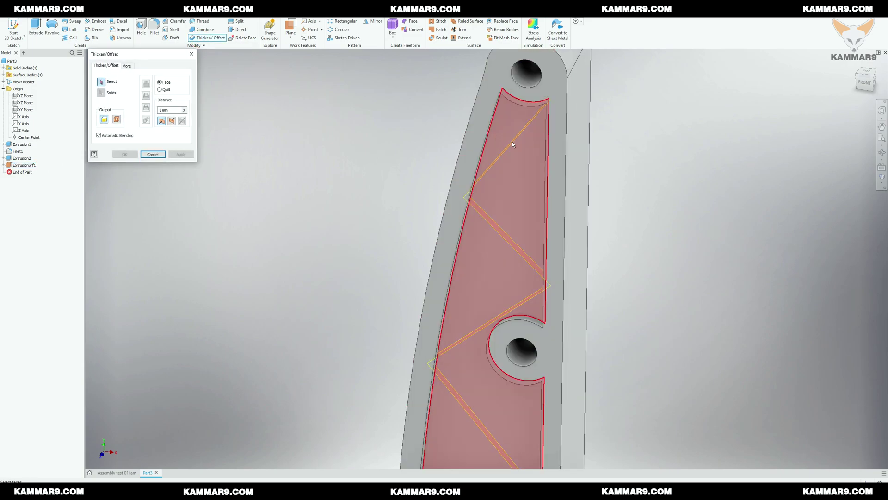
pyautogui.click(514, 142)
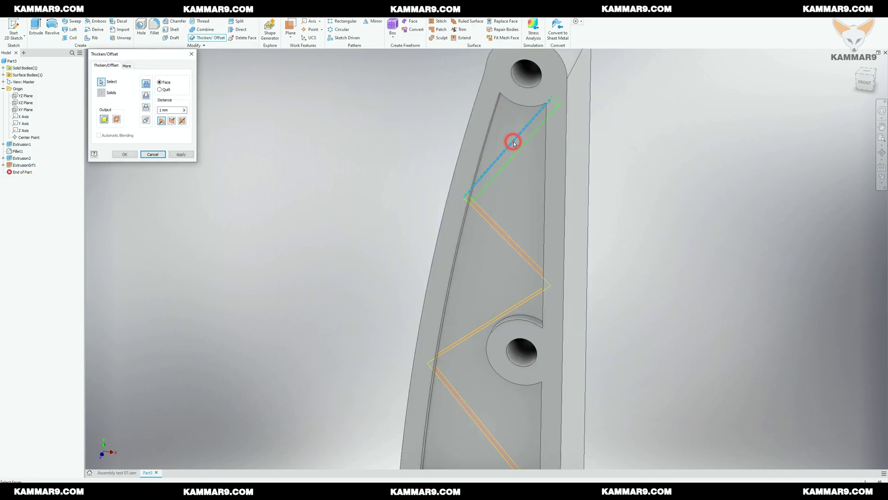
pyautogui.click(487, 217)
pyautogui.click(512, 304)
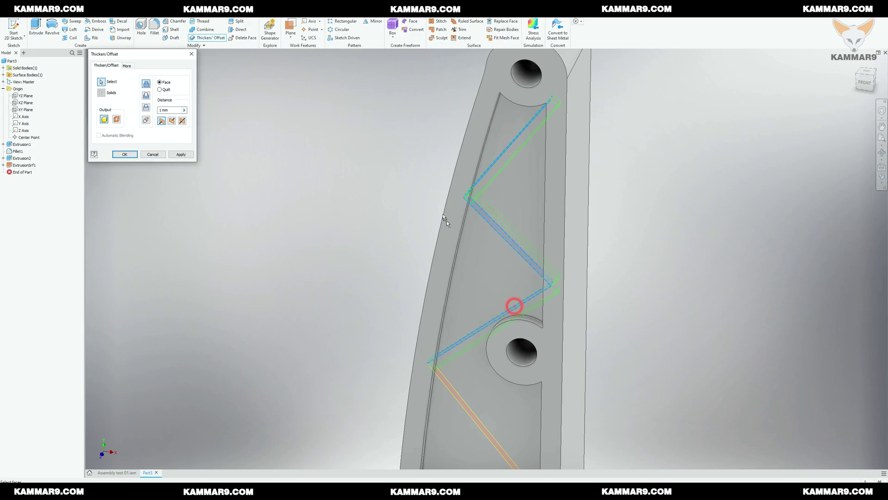
pyautogui.scroll(-4, 446, 220)
pyautogui.scroll(4, 459, 243)
pyautogui.click(457, 244)
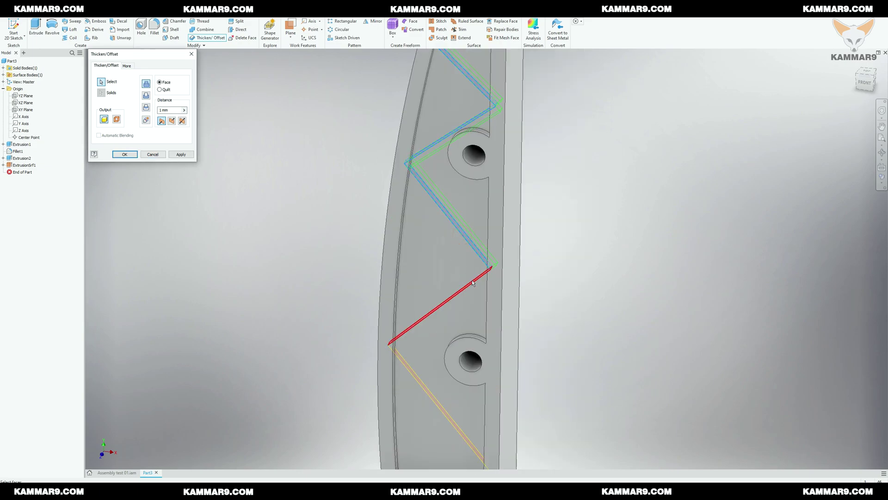
pyautogui.click(444, 305)
pyautogui.scroll(-3, 432, 199)
pyautogui.scroll(-3, 433, 202)
pyautogui.scroll(4, 446, 275)
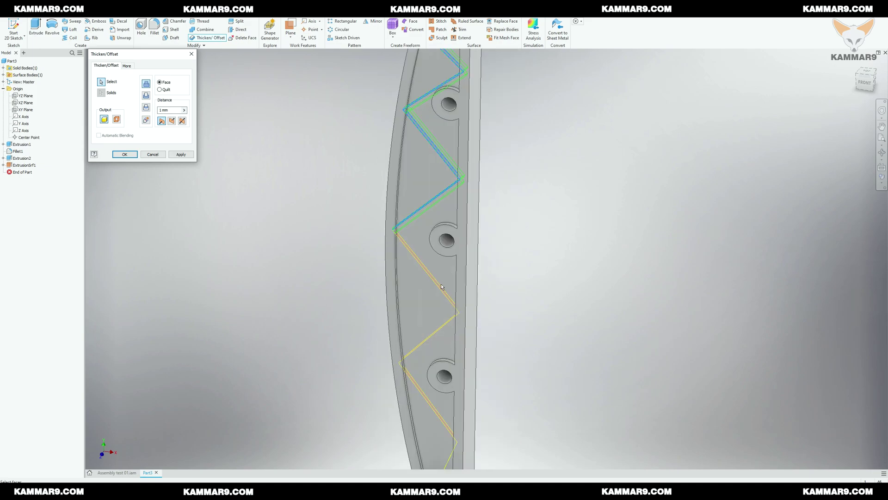
pyautogui.click(439, 286)
pyautogui.click(437, 333)
pyautogui.scroll(-3, 437, 333)
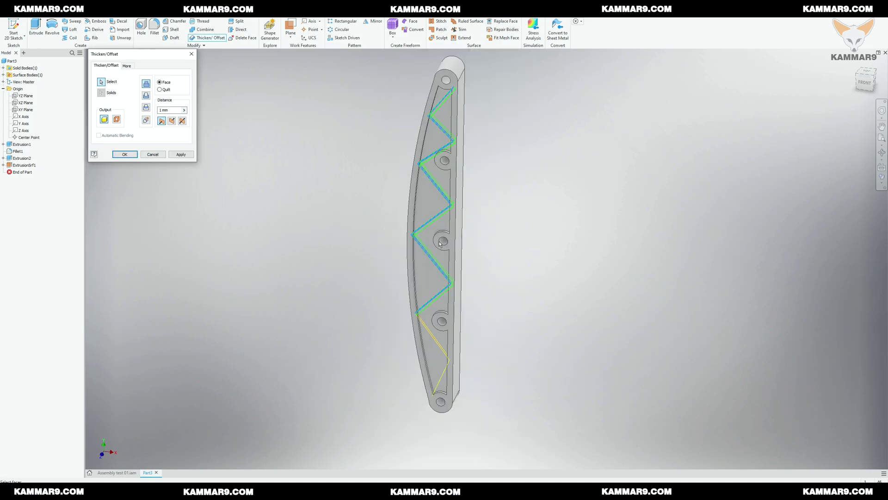
pyautogui.scroll(4, 426, 338)
pyautogui.click(443, 370)
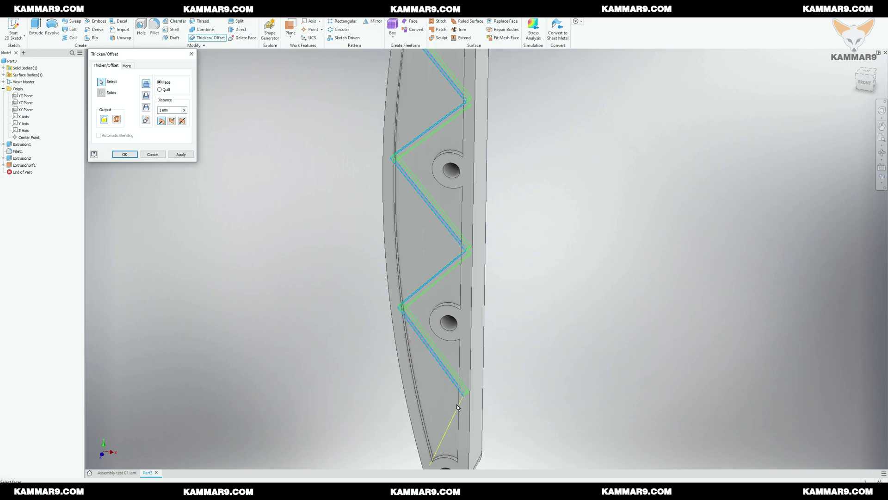
pyautogui.scroll(-3, 483, 350)
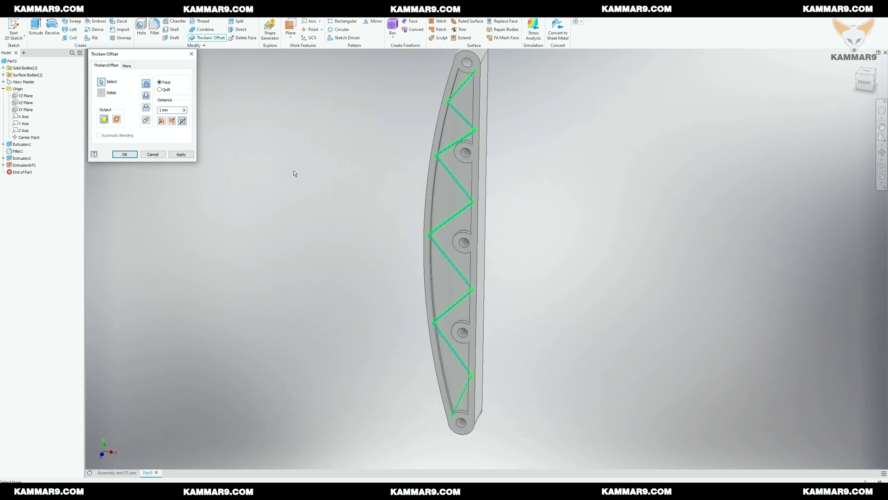
pyautogui.click(125, 155)
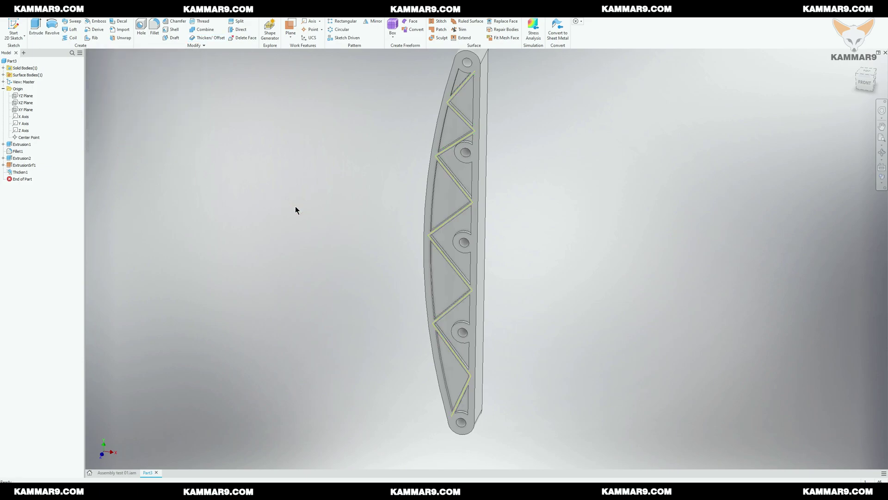
# Step: Hide the extruded zigzag surface so only the solid ribs are shown
pyautogui.rightClick(31, 165)
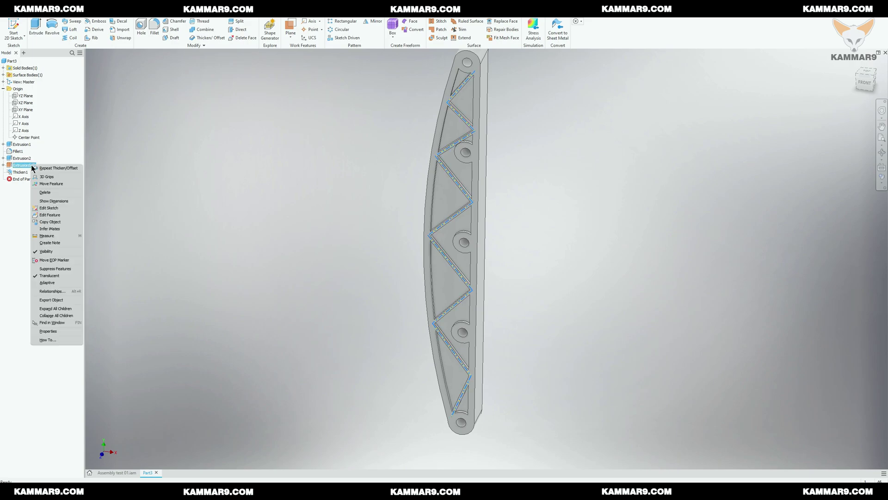
pyautogui.click(45, 250)
pyautogui.keyDown('shift'); pyautogui.moveTo(370, 239); pyautogui.dragTo(385, 222, button='middle'); pyautogui.keyUp('shift')
pyautogui.scroll(3, 386, 234)
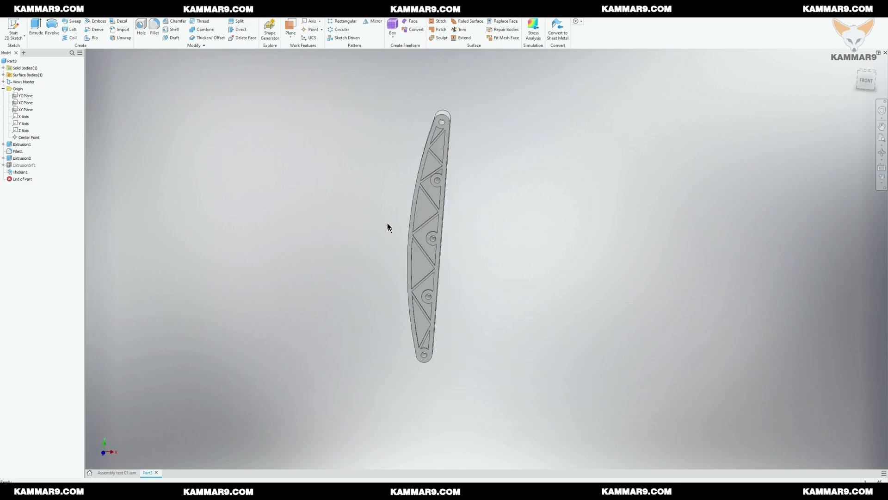
pyautogui.moveTo(374, 189)
pyautogui.keyDown('shift'); pyautogui.mouseDown(button='middle')
pyautogui.moveTo(373, 168)
pyautogui.moveTo(399, 171)
pyautogui.moveTo(388, 192)
pyautogui.mouseUp(button='middle'); pyautogui.keyUp('shift')
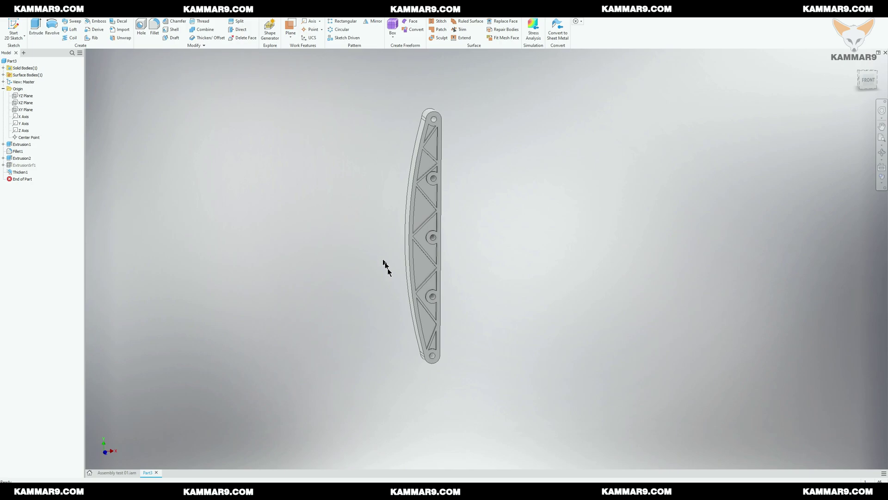
pyautogui.press('F5')
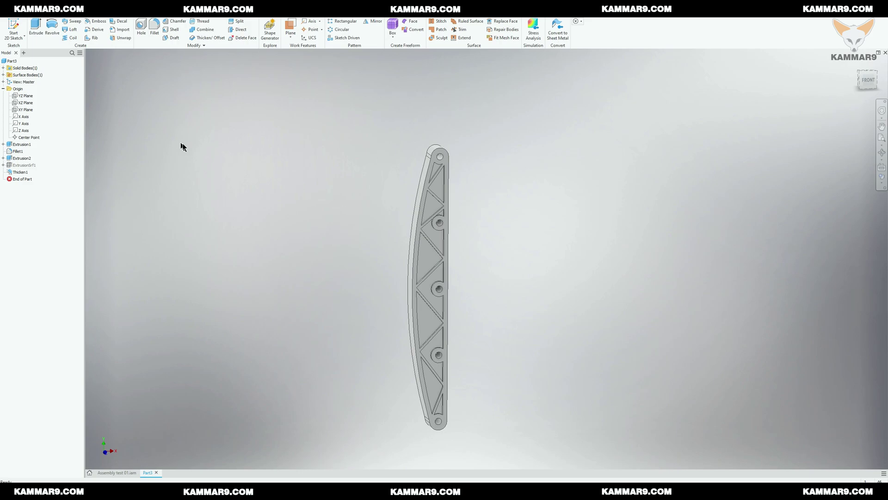
# Step: Mirror the pocket, the zigzag surface and the thickened ribs across the XY plane onto the bar's opposite face
pyautogui.click(24, 174)
pyautogui.keyDown('ctrl'); pyautogui.click(22, 165); pyautogui.keyUp('ctrl')
pyautogui.keyDown('ctrl'); pyautogui.click(25, 158); pyautogui.keyUp('ctrl')
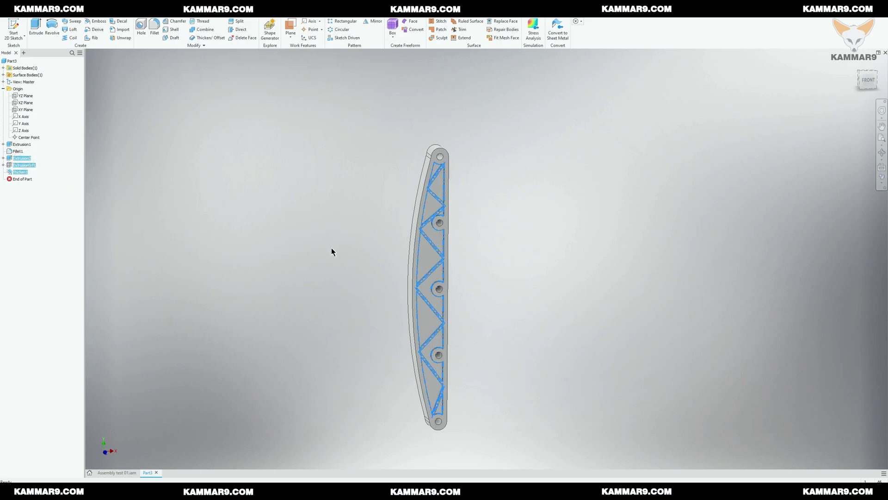
pyautogui.keyDown('shift'); pyautogui.moveTo(331, 250); pyautogui.dragTo(265, 260, button='middle'); pyautogui.keyUp('shift')
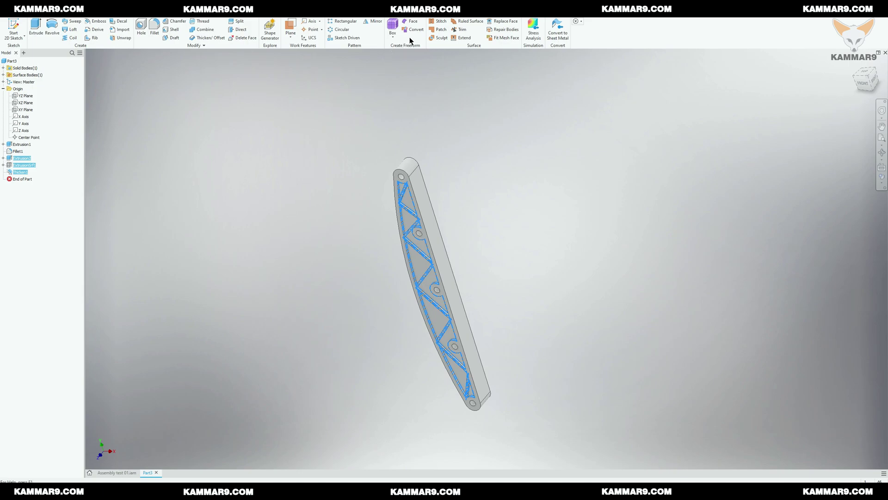
pyautogui.click(372, 21)
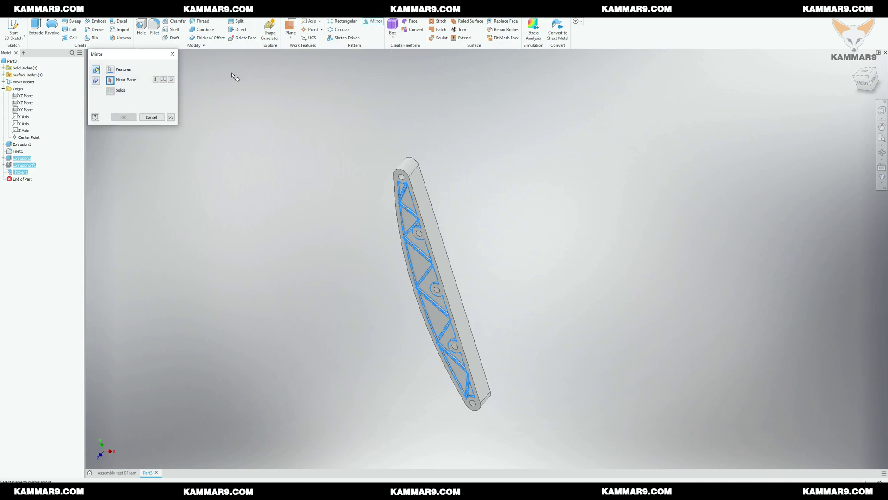
pyautogui.click(172, 80)
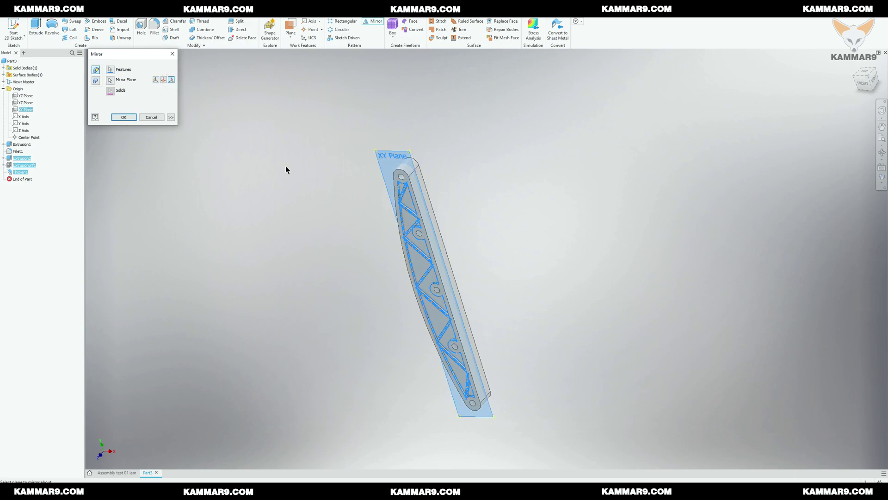
pyautogui.keyDown('shift'); pyautogui.moveTo(286, 169); pyautogui.dragTo(329, 217, button='middle'); pyautogui.keyUp('shift')
pyautogui.click(123, 117)
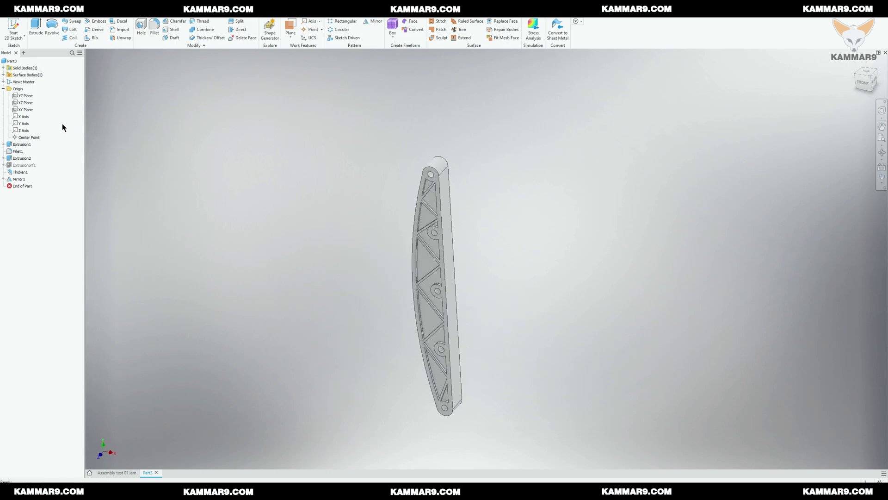
# Step: Start a new sketch on the XY plane
pyautogui.click(28, 109)
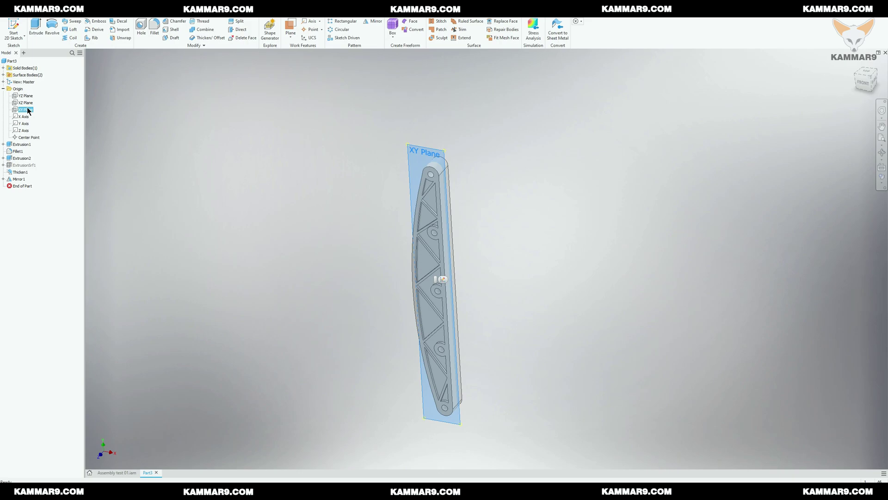
pyautogui.click(16, 26)
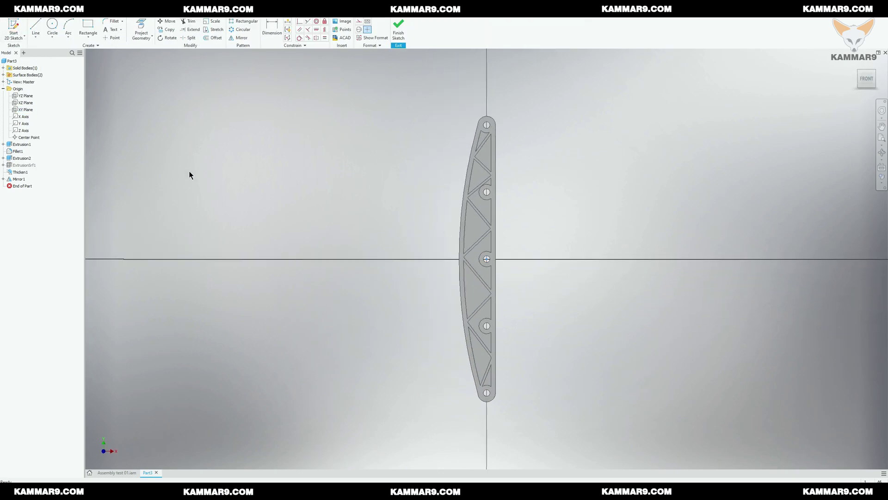
pyautogui.scroll(3, 463, 226)
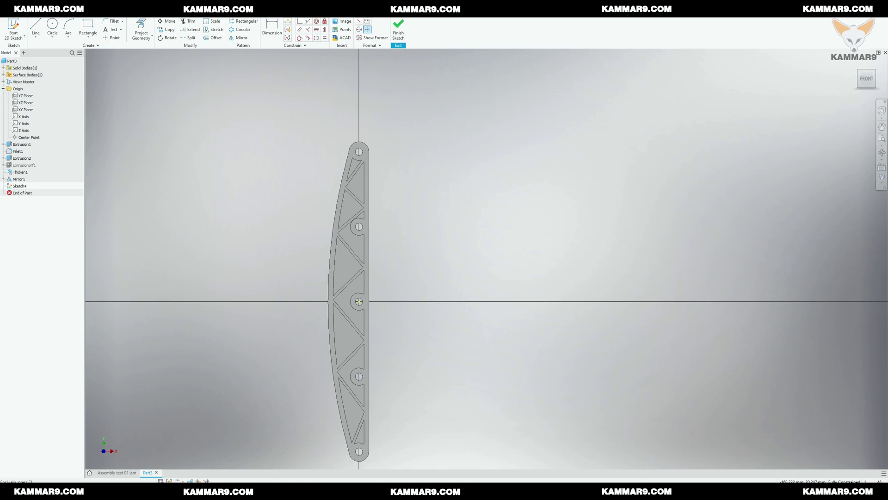
pyautogui.click(54, 24)
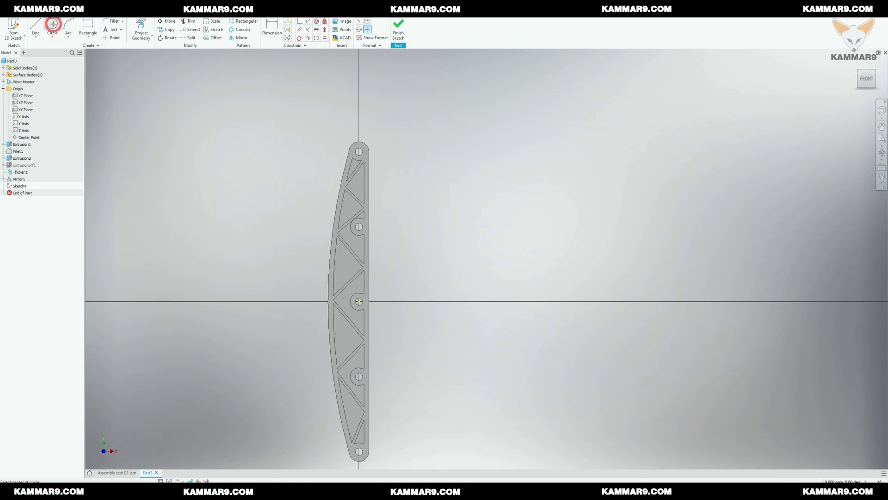
pyautogui.scroll(-2, 379, 243)
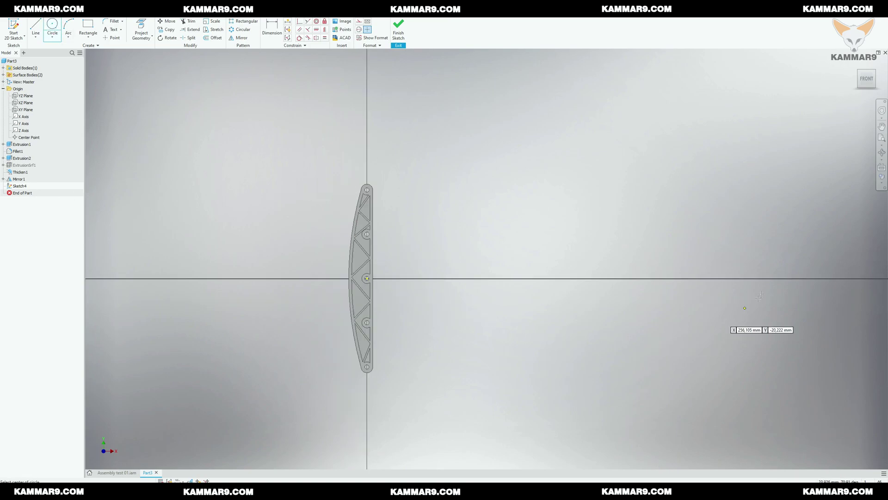
pyautogui.press('Escape')
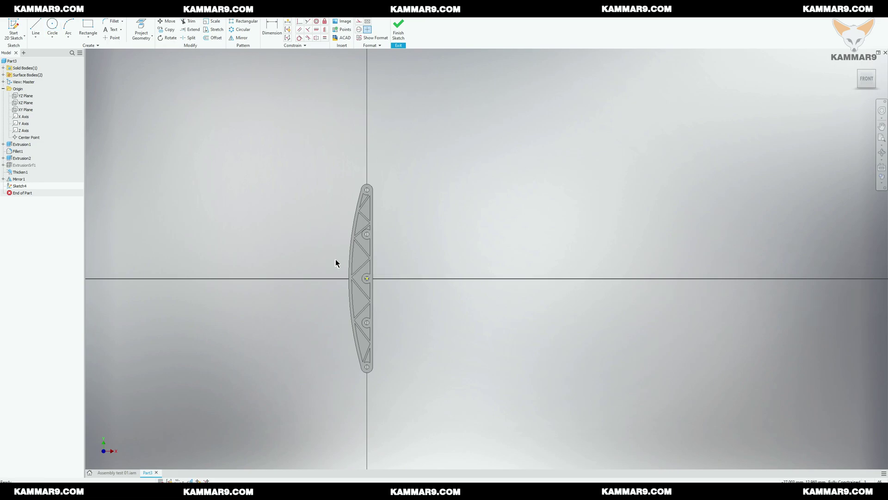
# Step: Project the bar's outer curved edge into the sketch and slice the model view at the sketch plane
pyautogui.scroll(5, 340, 262)
pyautogui.click(141, 29)
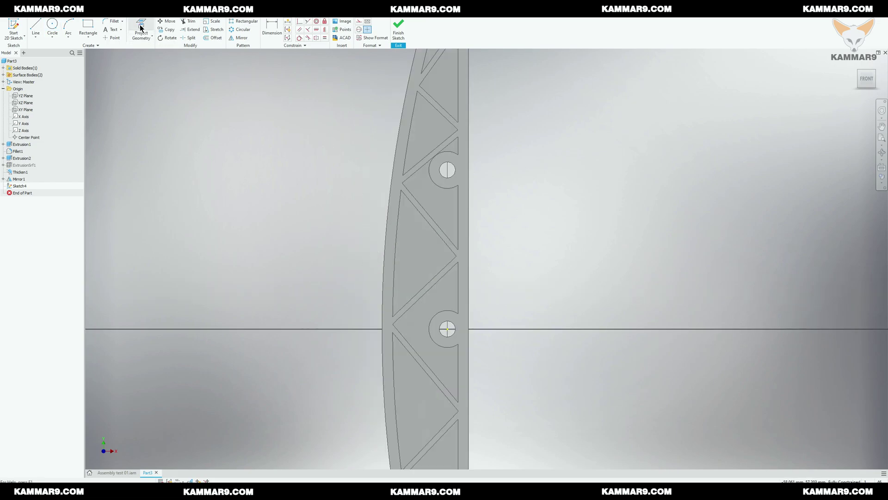
pyautogui.click(387, 210)
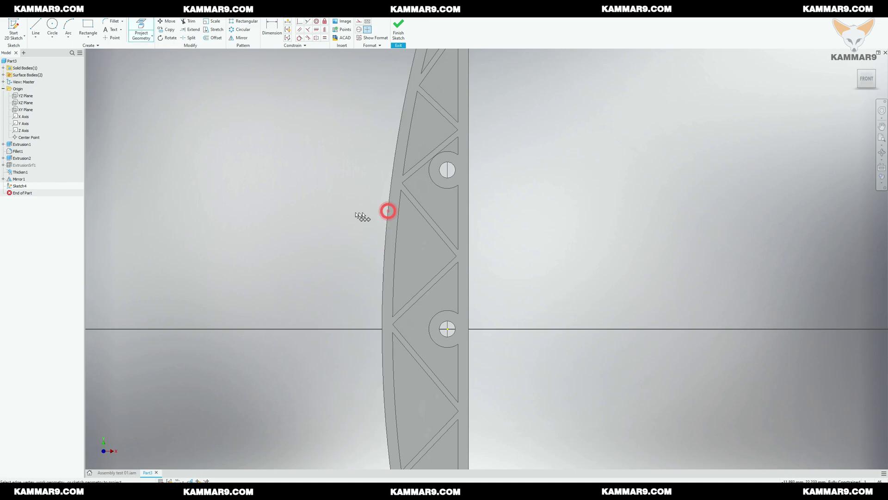
pyautogui.press('Escape')
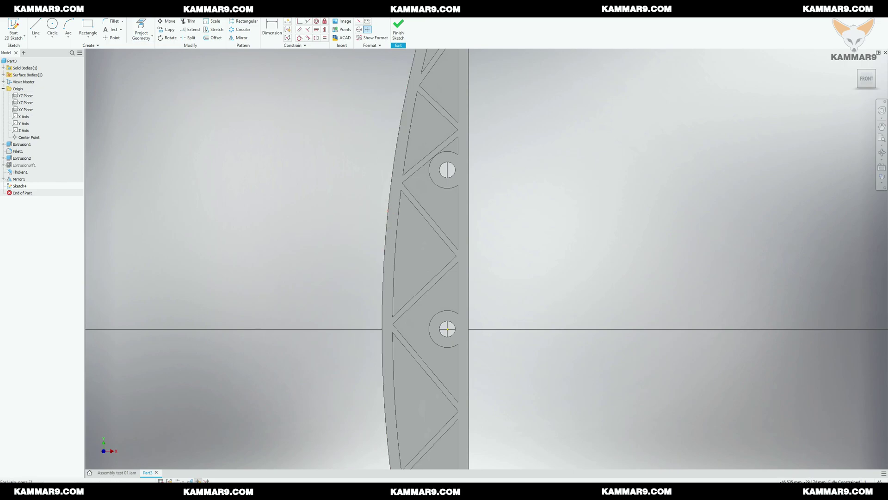
pyautogui.click(198, 480)
pyautogui.scroll(-2, 245, 392)
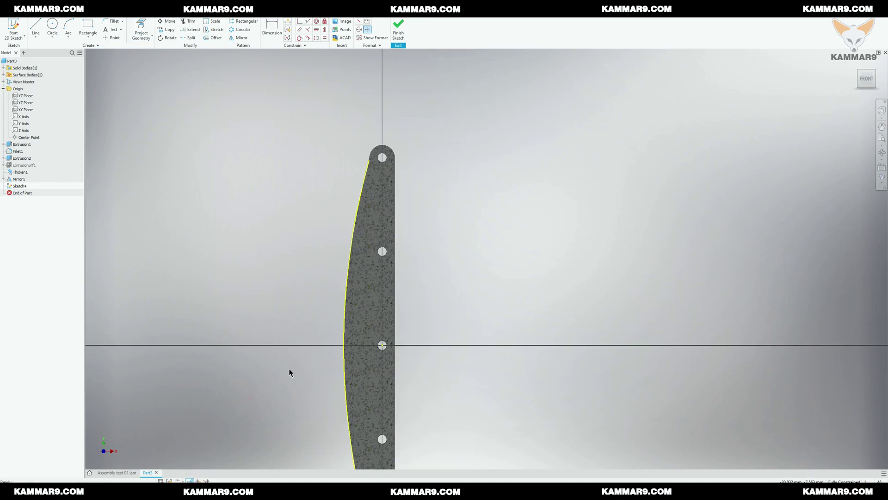
# Step: Offset the projected curved edge inward by about 2 mm
pyautogui.click(213, 38)
pyautogui.click(348, 259)
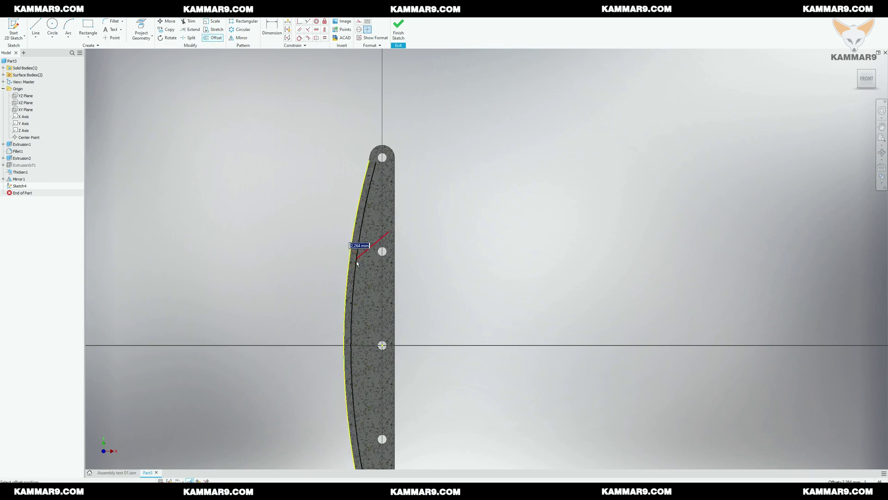
pyautogui.click(356, 261)
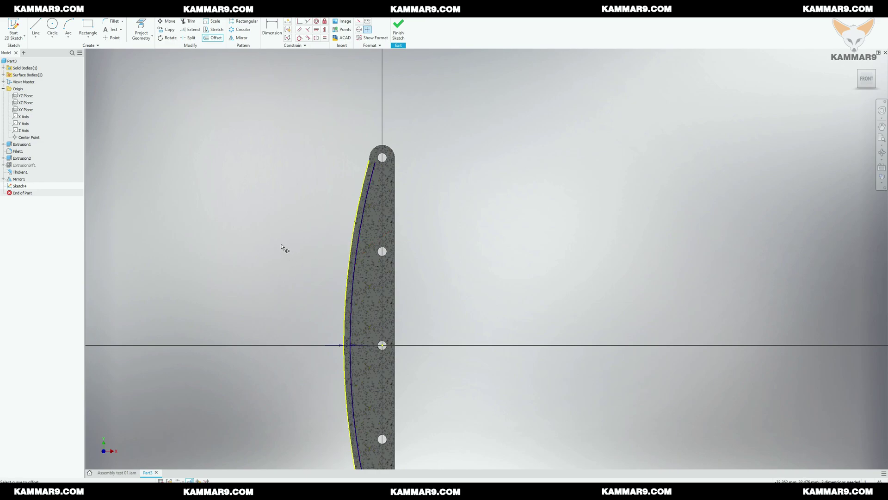
# Step: Draw a 436 mm diameter circle from the arc's centre through the offset arc's end, and convert the offset arc to construction geometry
pyautogui.click(53, 25)
pyautogui.scroll(-3, 301, 234)
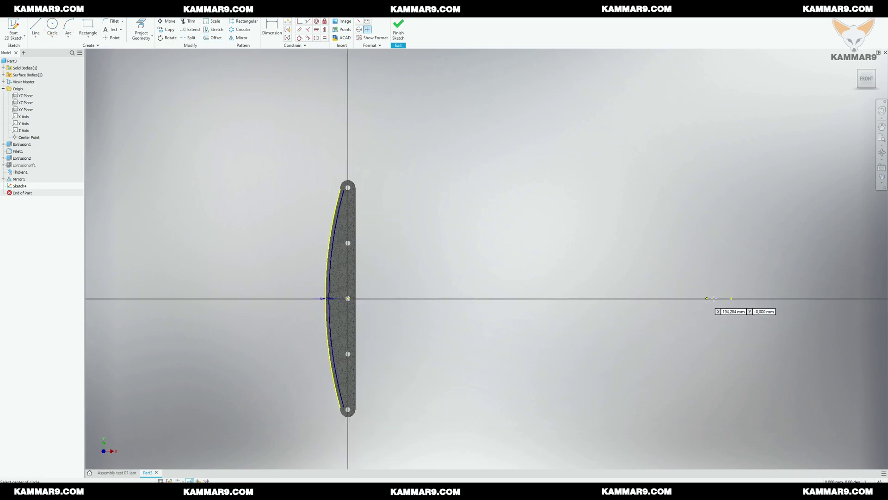
pyautogui.click(732, 299)
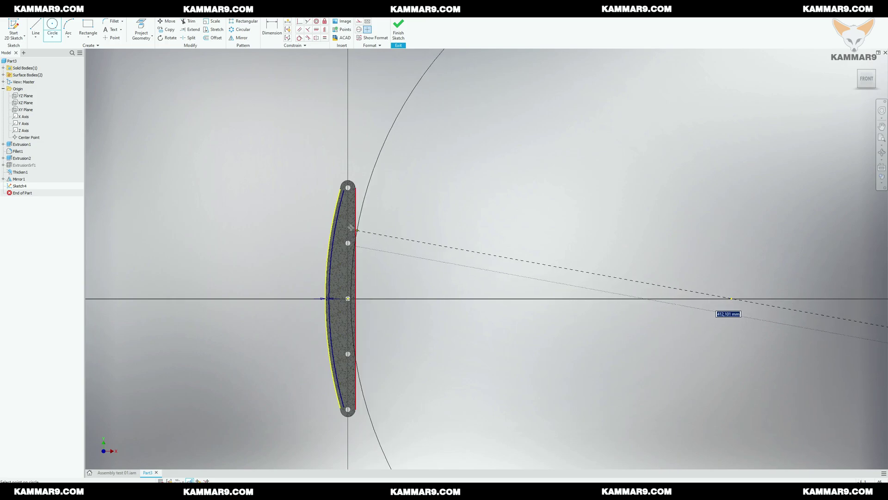
pyautogui.scroll(5, 343, 191)
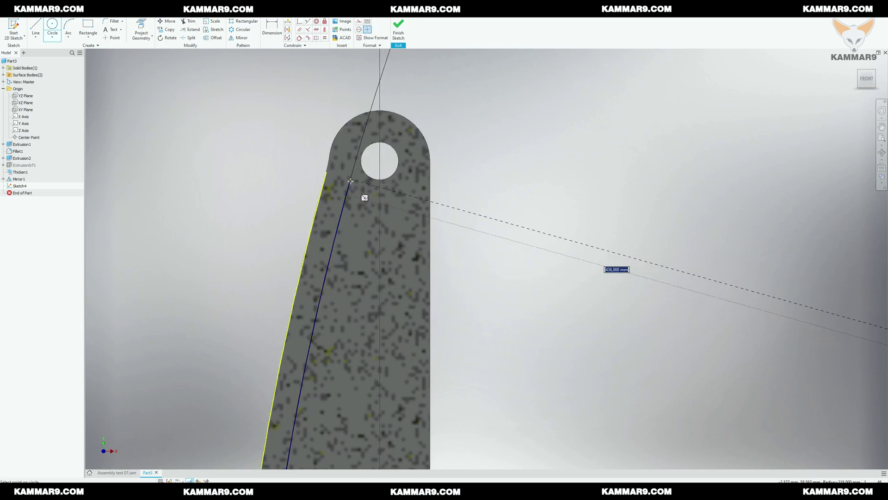
pyautogui.press('Escape')
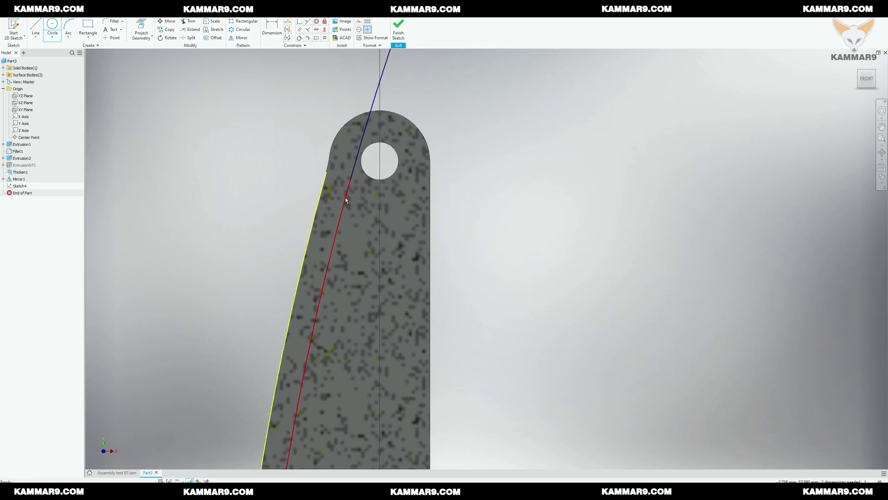
pyautogui.click(345, 198)
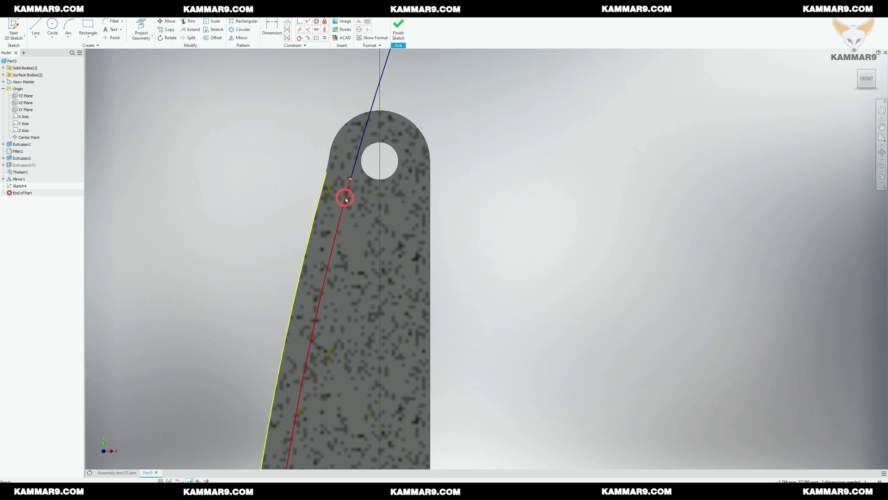
pyautogui.click(358, 21)
# Step: Draw a rectangle about 45 mm wide around the bar with its upper corner on the circle, and constrain its lower corner coincident with the circle
pyautogui.scroll(-10, 372, 246)
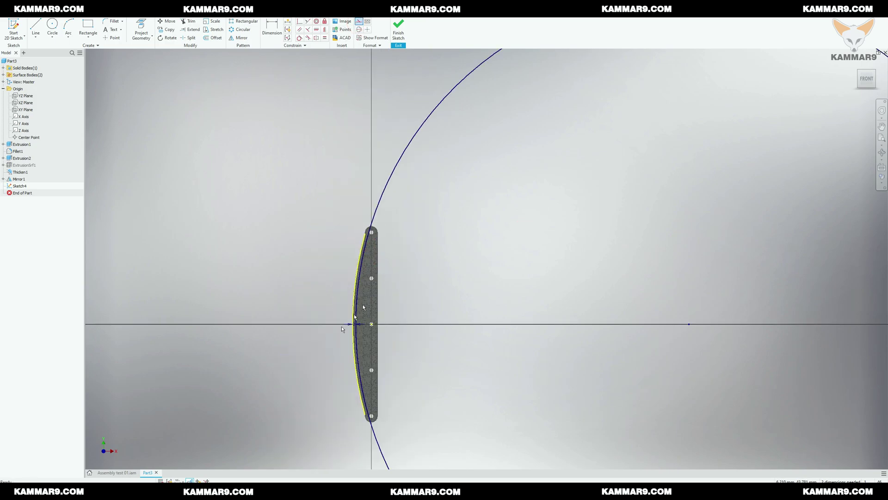
pyautogui.click(88, 27)
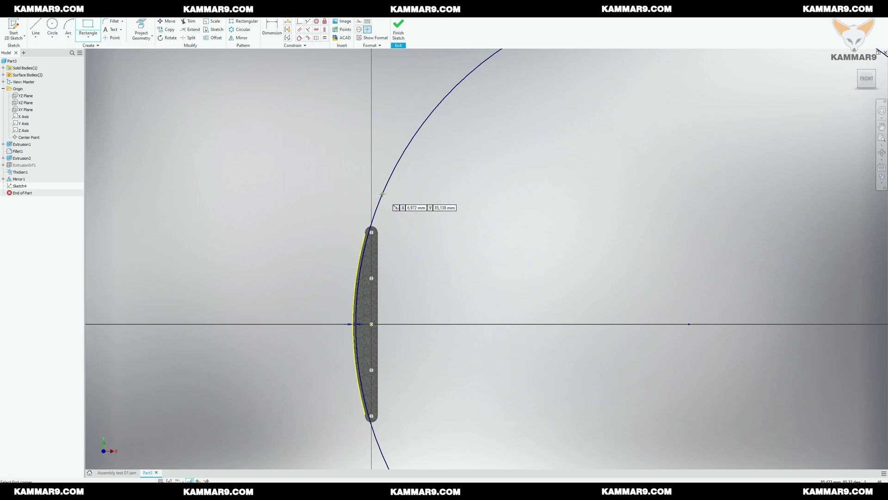
pyautogui.click(382, 193)
pyautogui.scroll(-2, 320, 388)
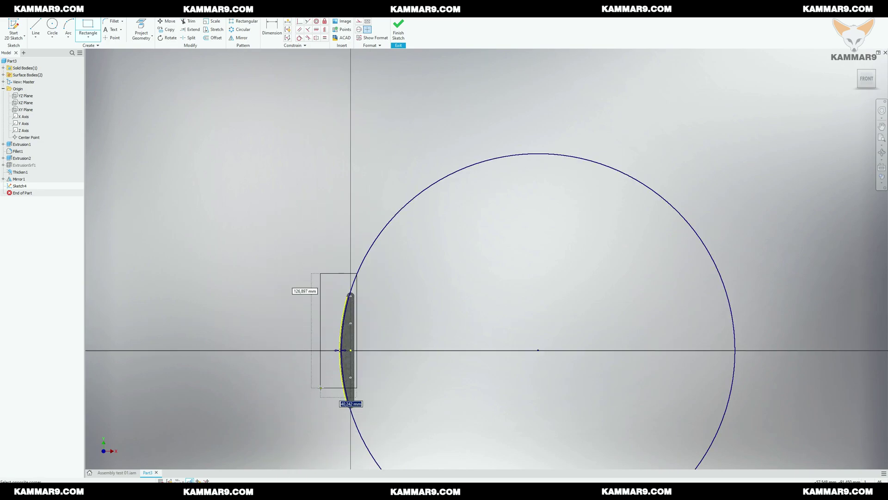
pyautogui.scroll(2, 321, 388)
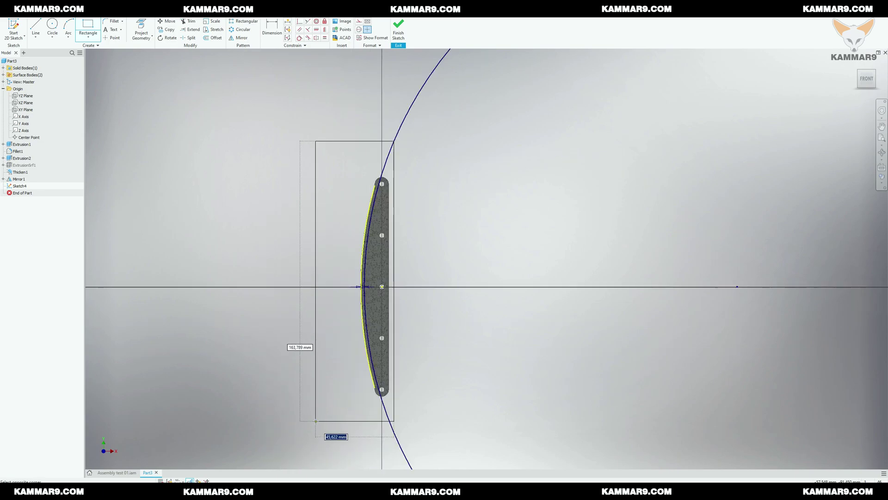
pyautogui.click(317, 459)
pyautogui.press('Escape')
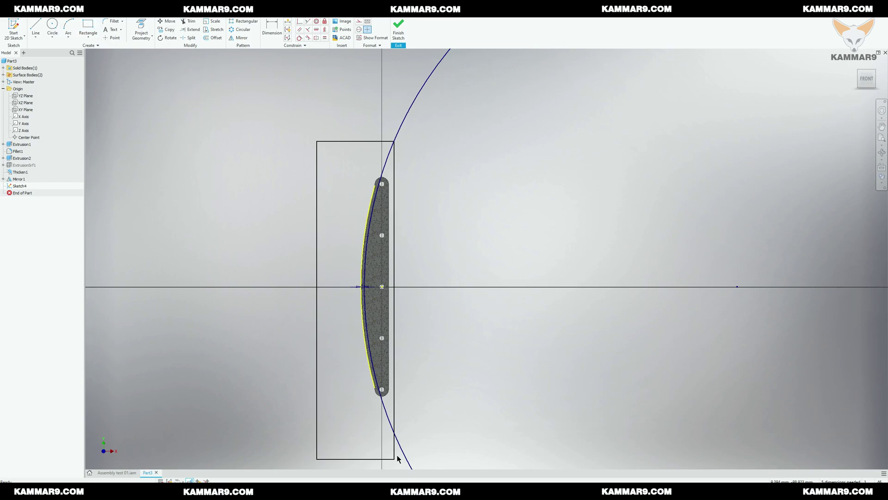
pyautogui.click(403, 458)
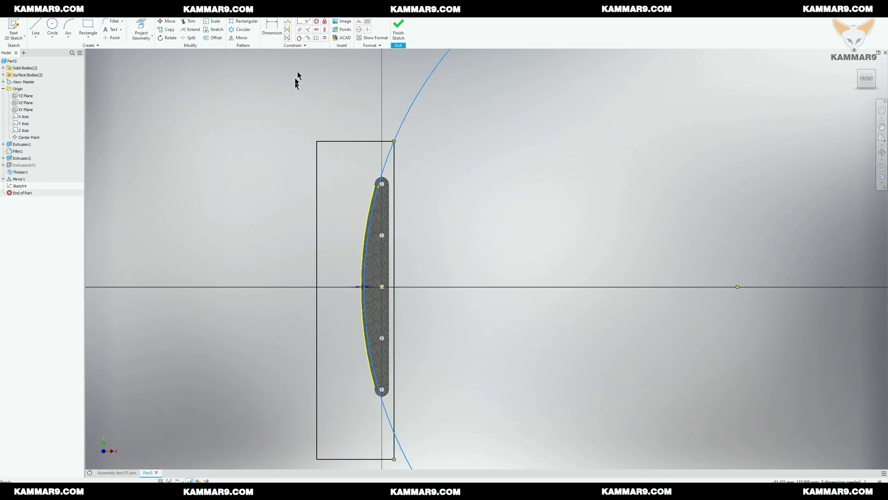
pyautogui.click(298, 22)
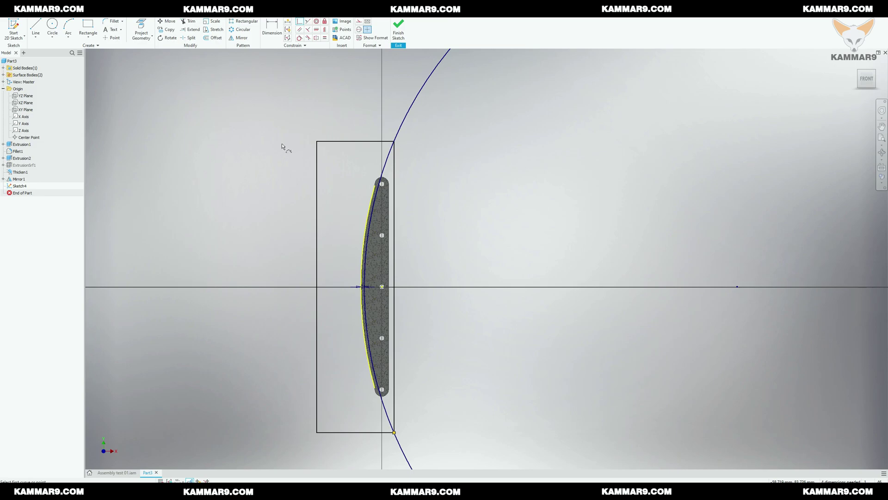
# Step: Dimension the rectangle 50 mm wide and 160 mm high
pyautogui.press('d')
pyautogui.click(338, 140)
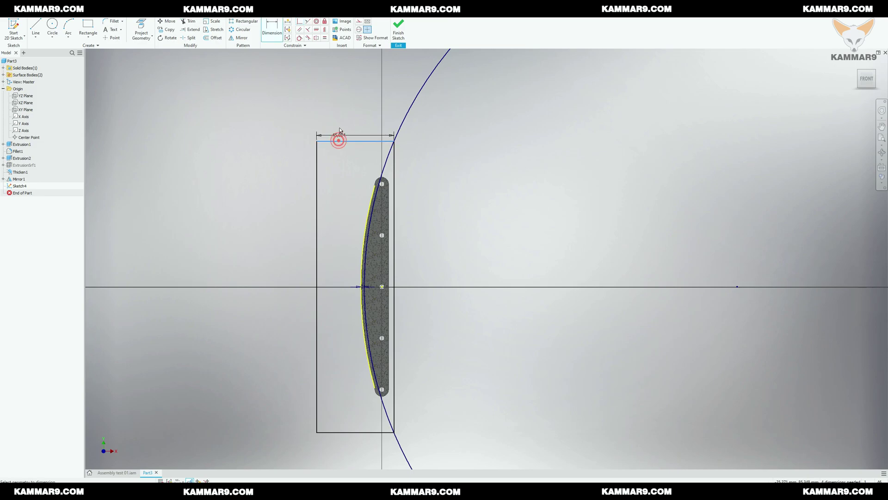
pyautogui.click(340, 122)
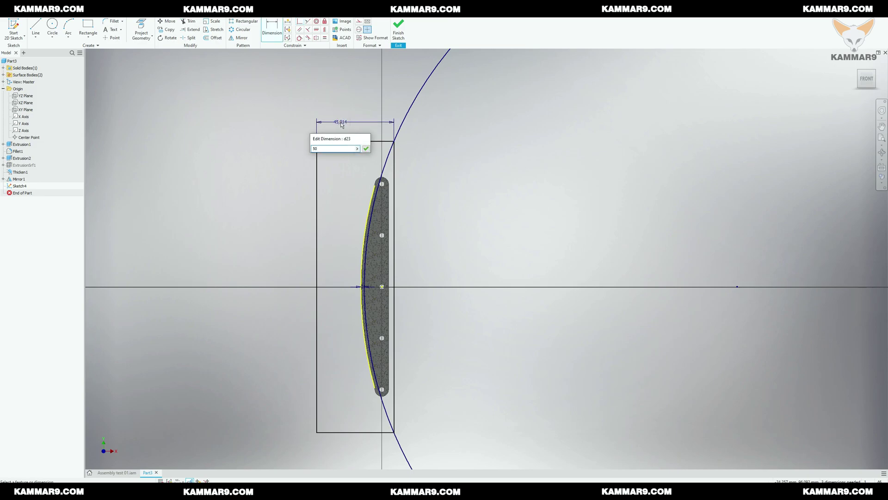
pyautogui.press('Return')
pyautogui.click(308, 180)
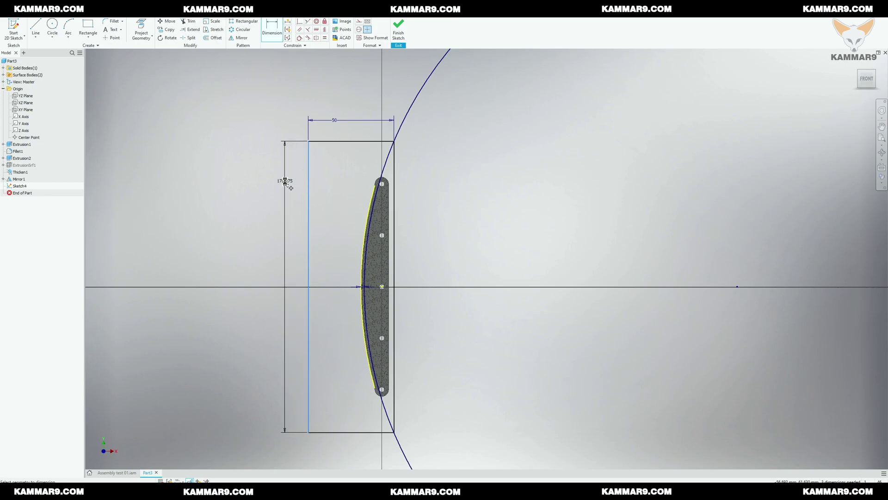
pyautogui.click(286, 182)
pyautogui.write('60')
pyautogui.press('Return')
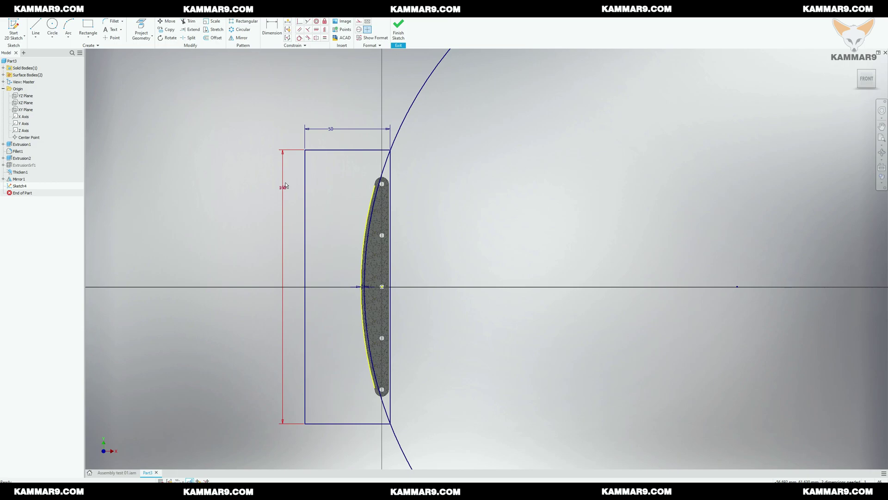
# Step: Start an extrusion from the sketch containing the rectangle and the large circle
pyautogui.scroll(3, 313, 201)
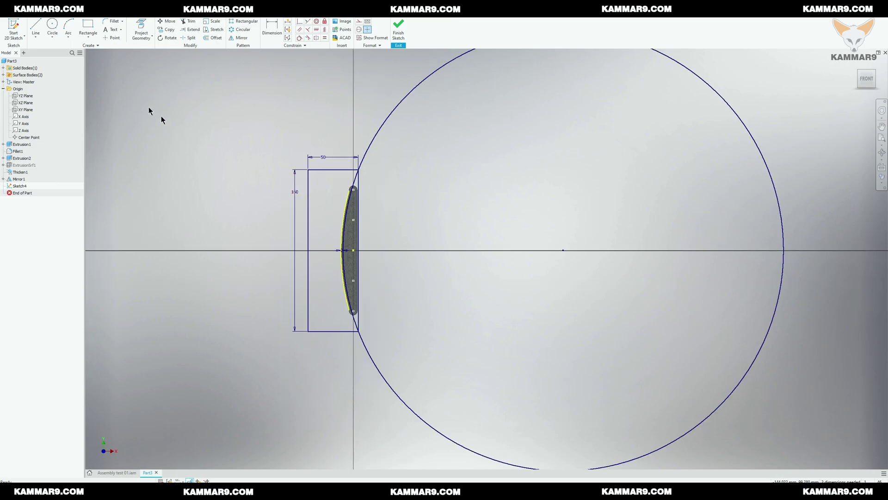
pyautogui.click(34, 16)
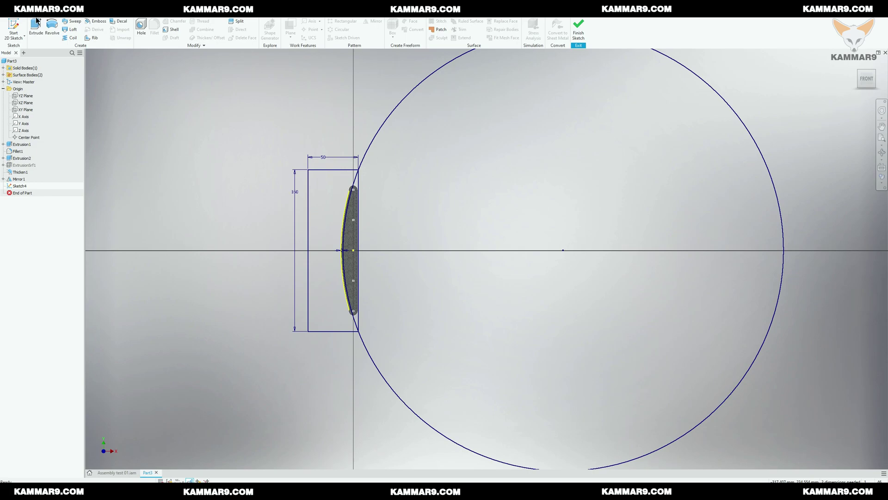
pyautogui.click(37, 29)
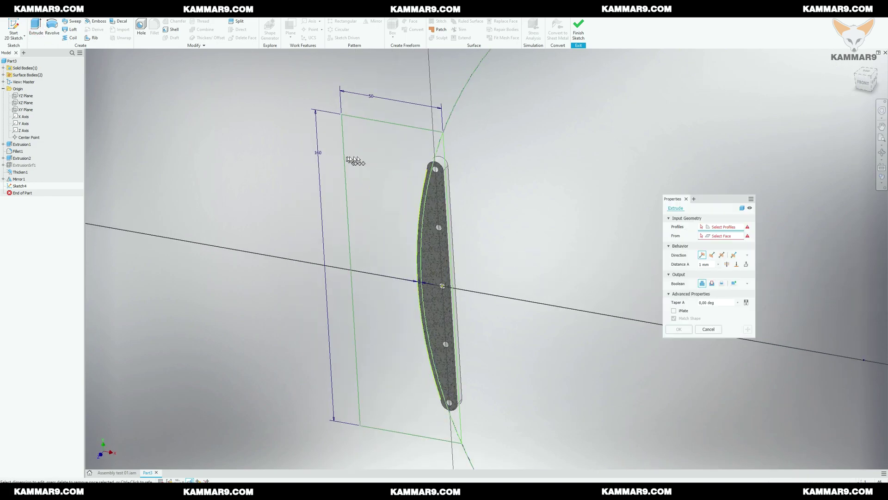